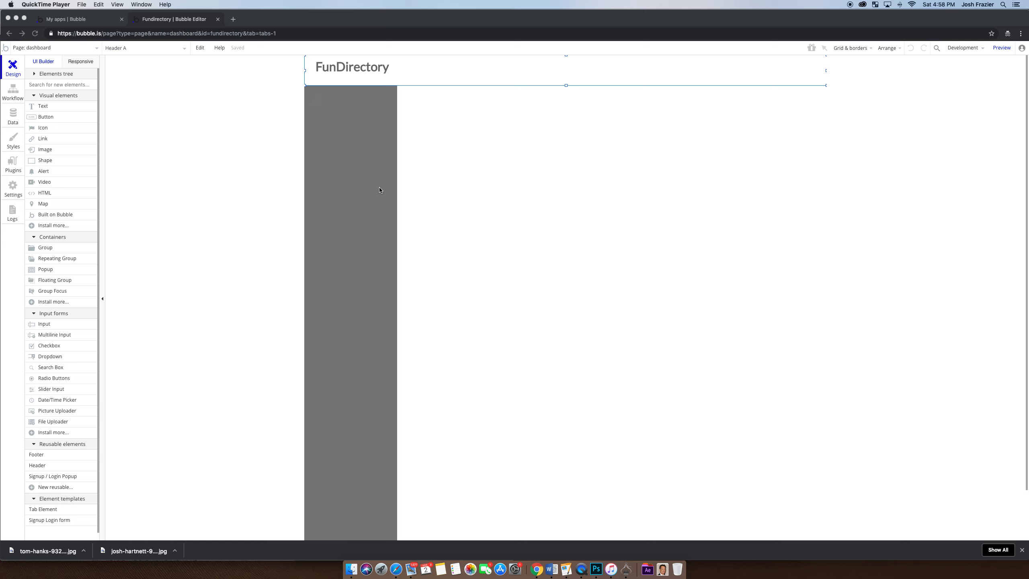
View the index page and return to the dashboard page.
click(22, 49)
click(49, 52)
click(47, 77)
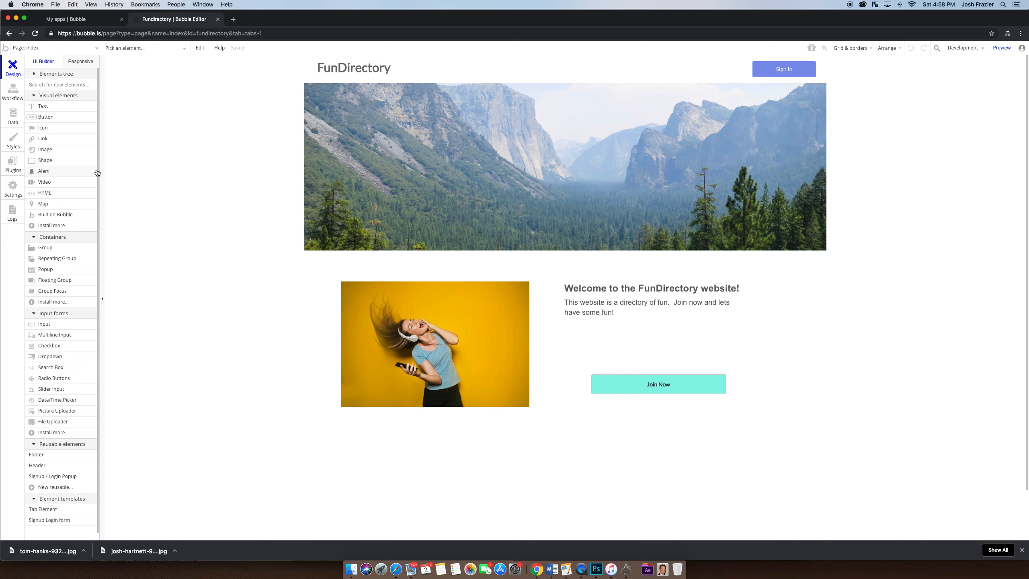
click(73, 49)
click(142, 76)
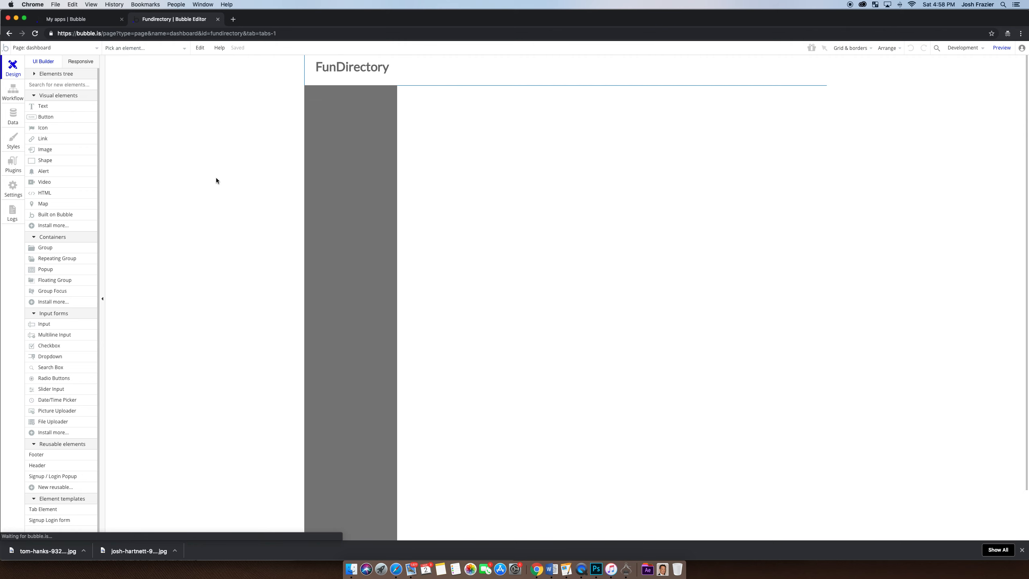
Add a text element about 154 by 26 beside the profile picture, near the upper edge of the grey sidebar.
click(310, 98)
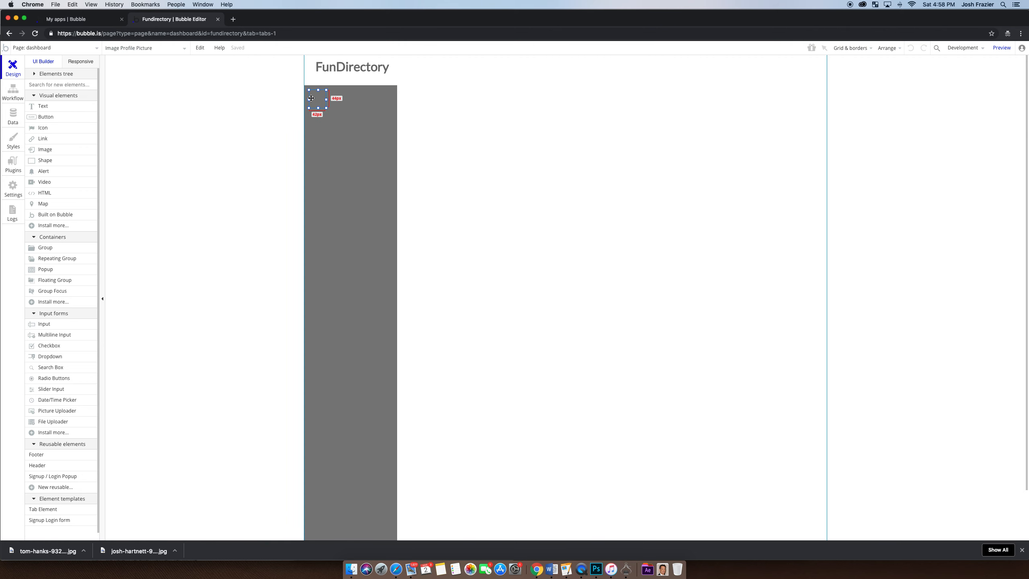
click(57, 109)
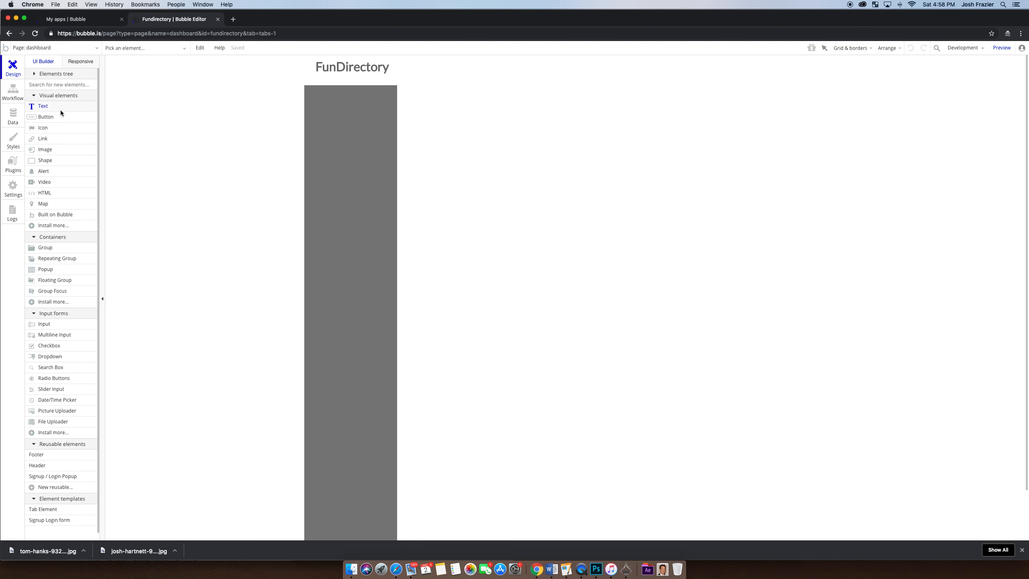
drag(331, 92, 394, 103)
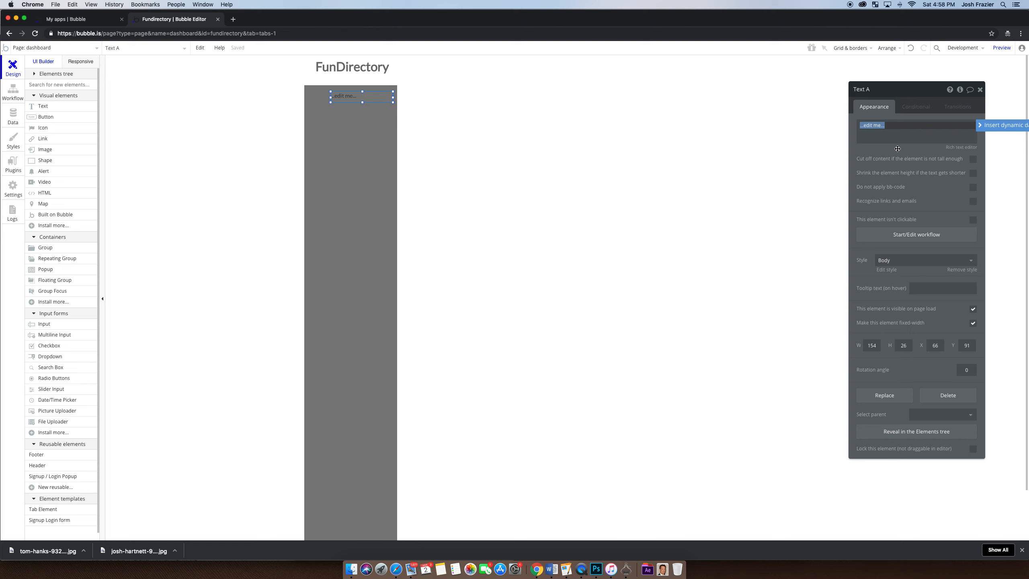
click(986, 126)
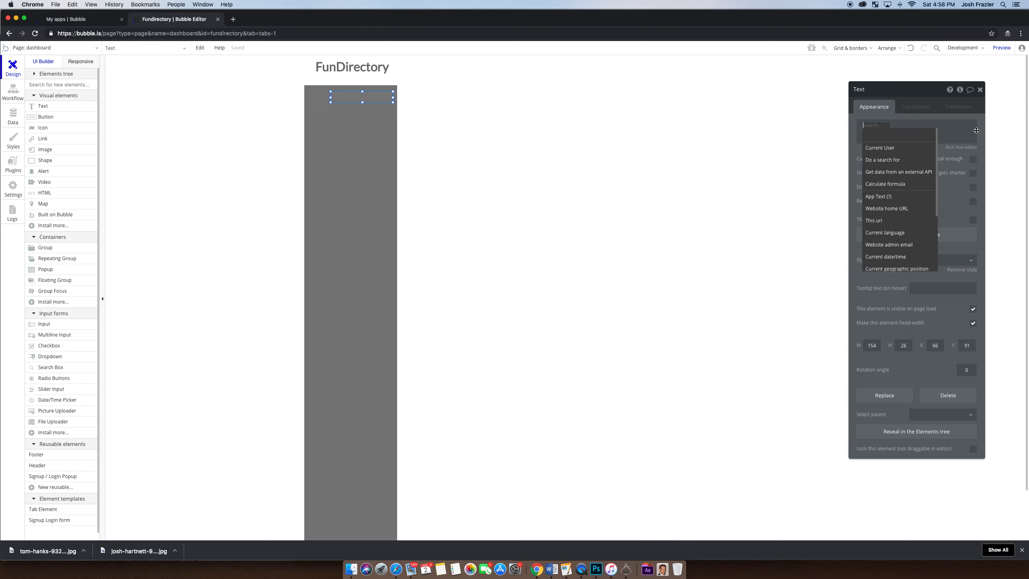
click(903, 149)
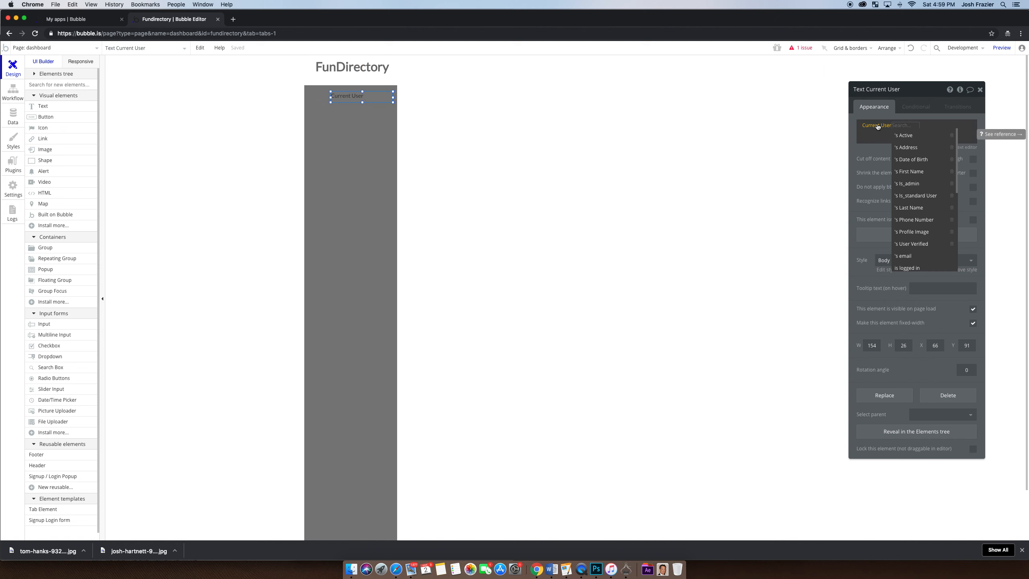
key(BackSpace)
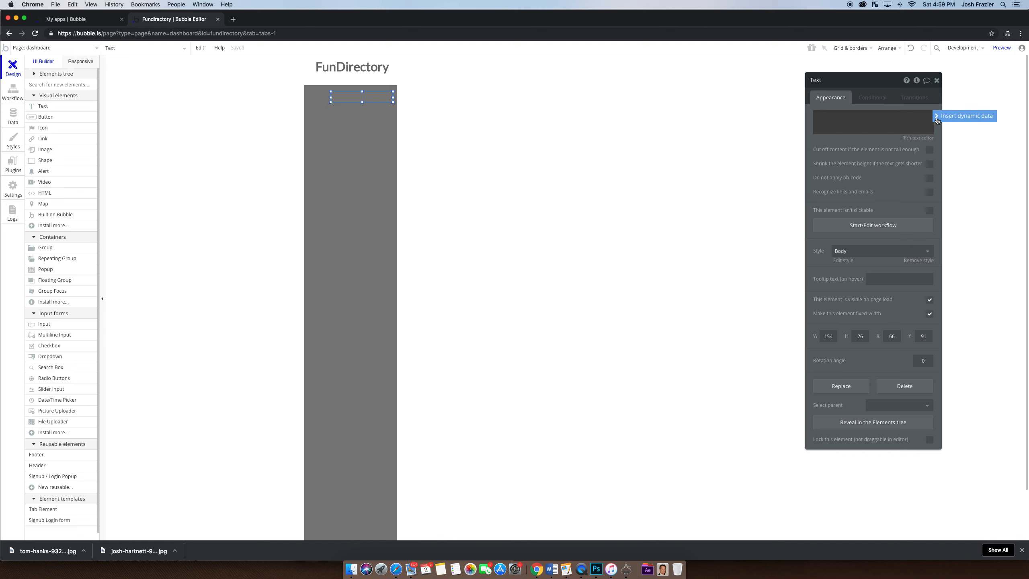
Set the new text element's content to the dynamic expression Current User's First Name.
click(937, 117)
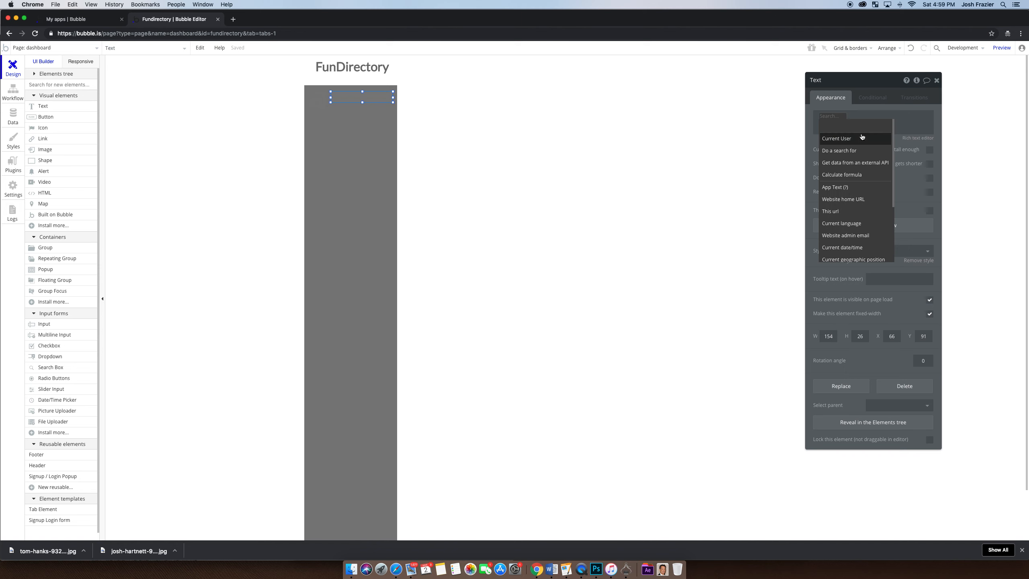
click(857, 138)
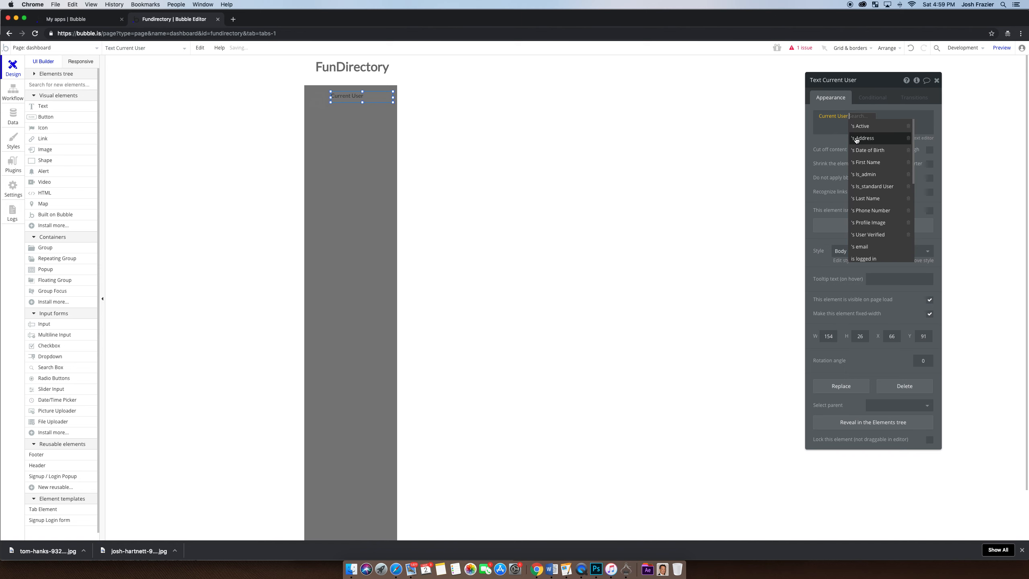
text(fi)
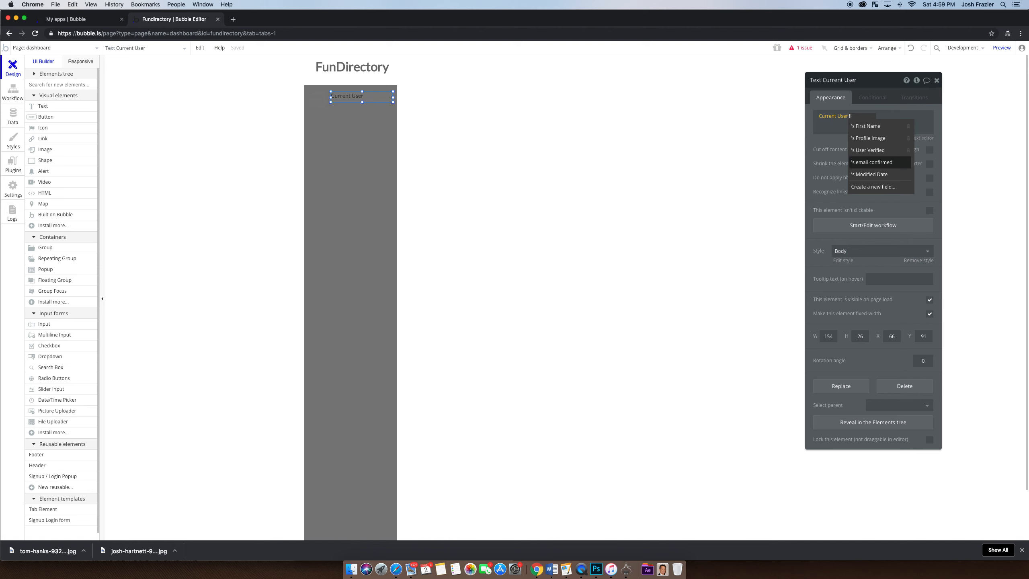
click(870, 126)
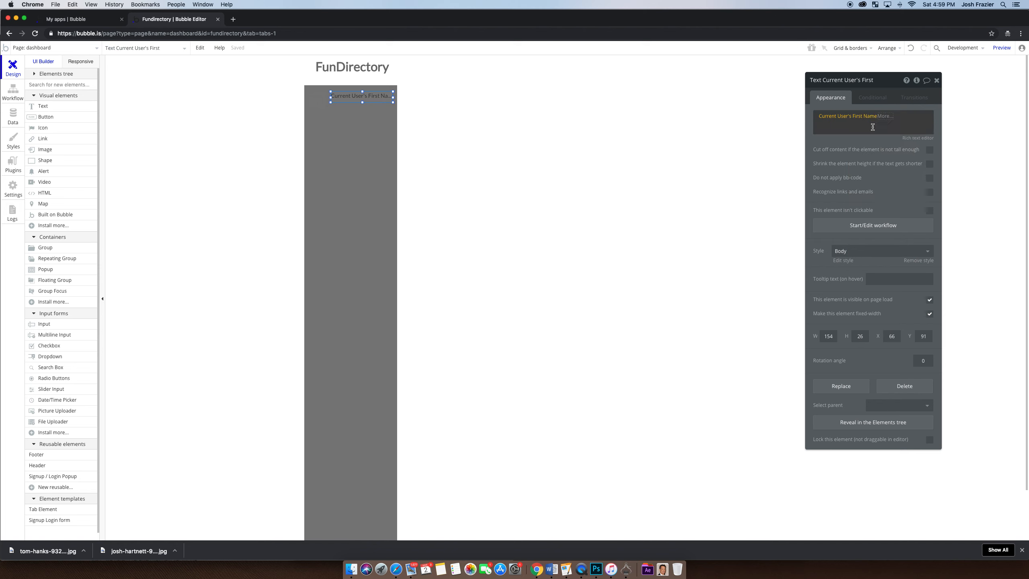
click(872, 125)
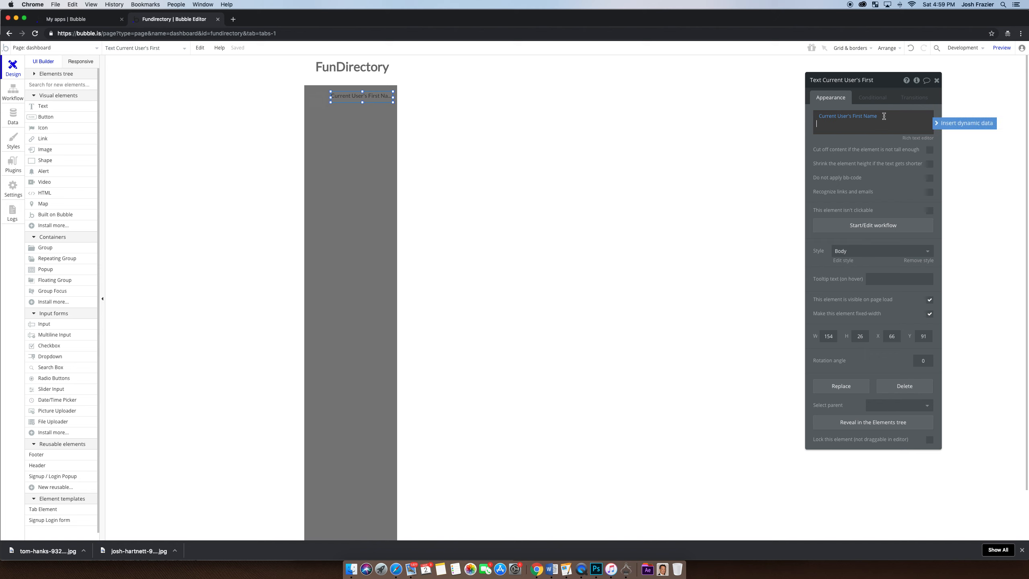
Append a space and Current User's Last Name to the text, and widen the element to 156.
click(883, 122)
click(946, 125)
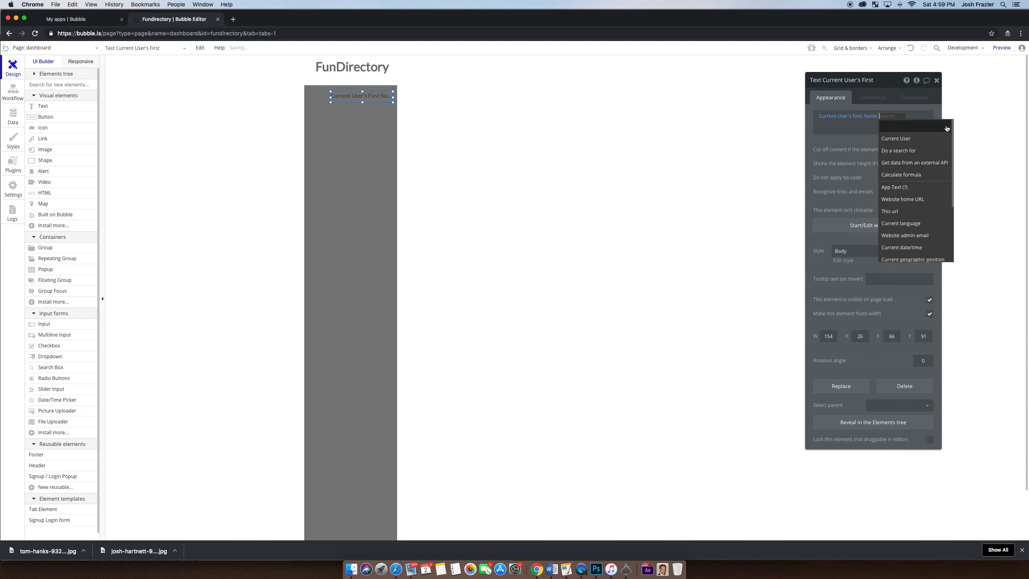
click(901, 145)
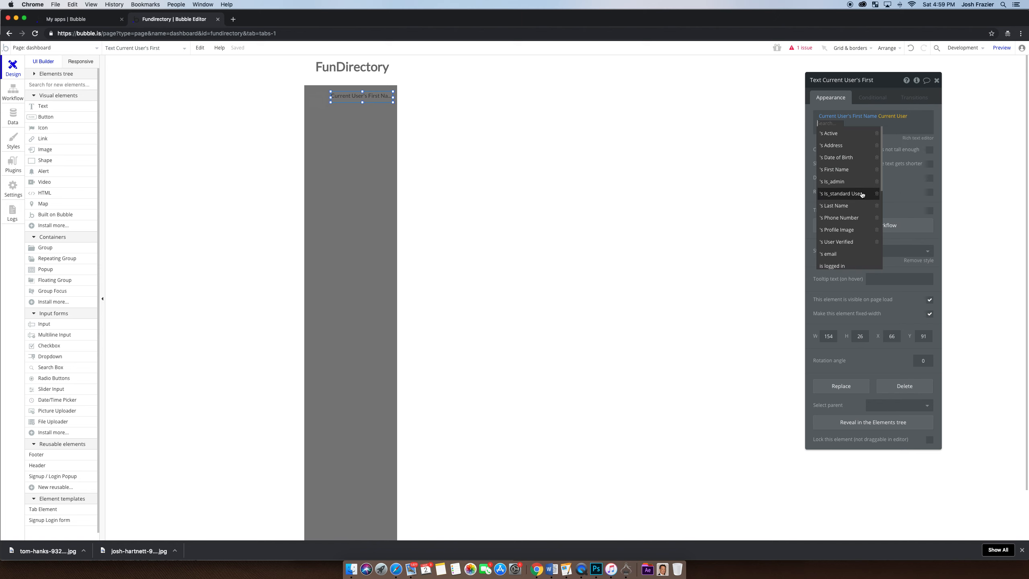
click(834, 205)
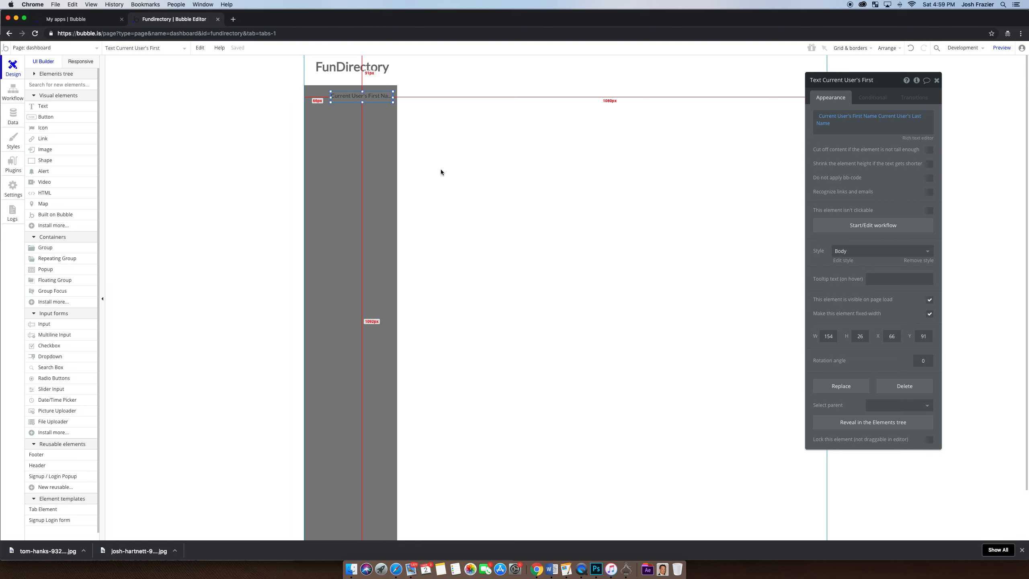
mouse_move(393, 101)
mouse_down()
mouse_move(422, 98)
mouse_move(386, 97)
mouse_move(395, 98)
mouse_up()
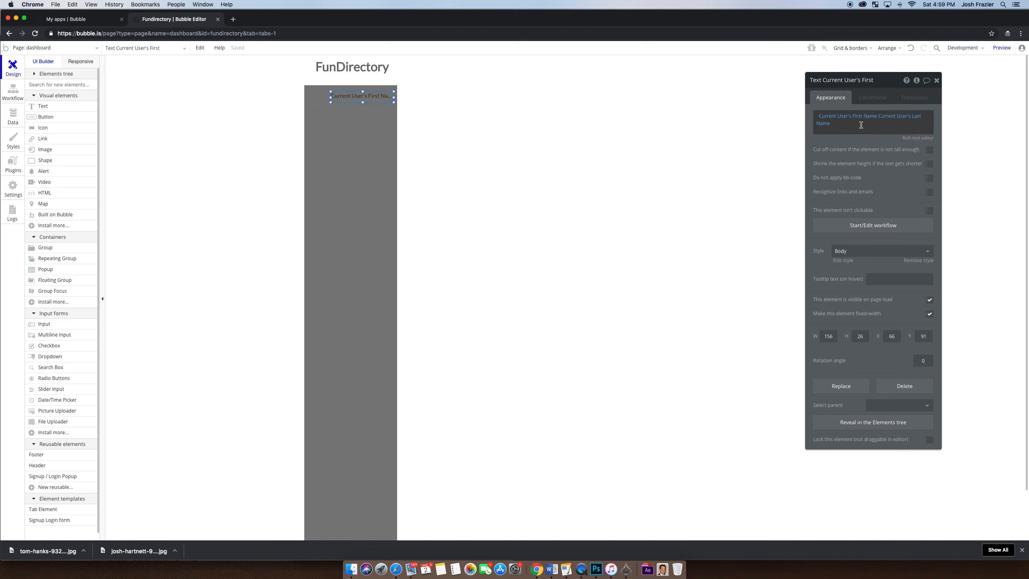
Rename the text element as Current User Name.
click(875, 81)
drag(874, 81, 829, 83)
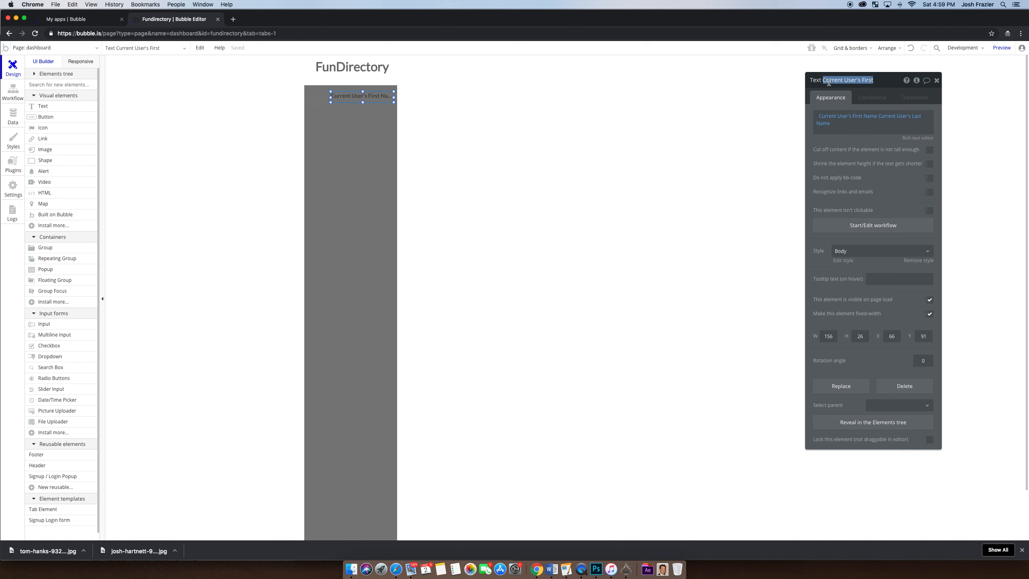
text(Current User Name)
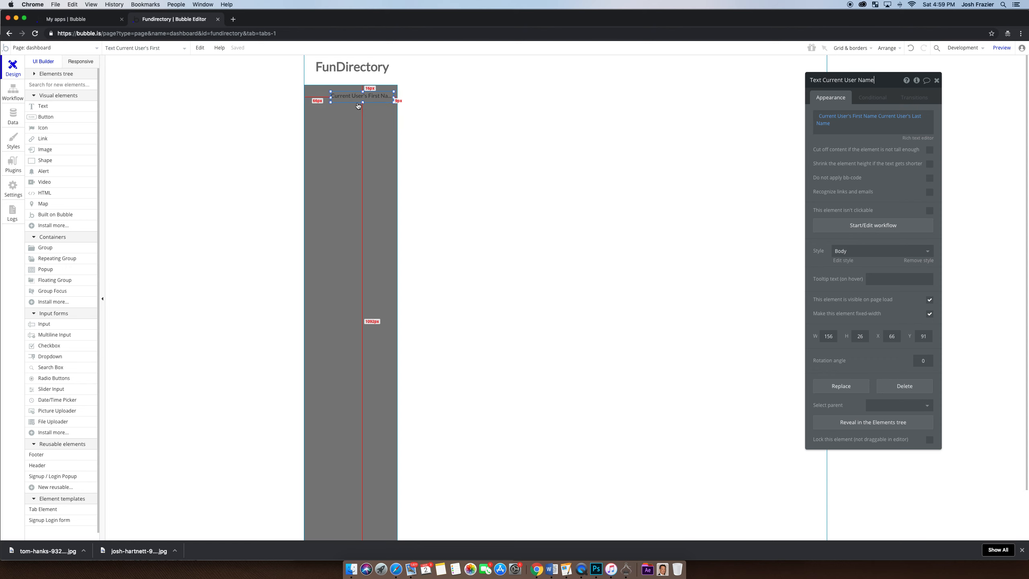
Clear the name text's predefined style and format it in bold, white (#FFFFFF), at font size 12.
click(861, 251)
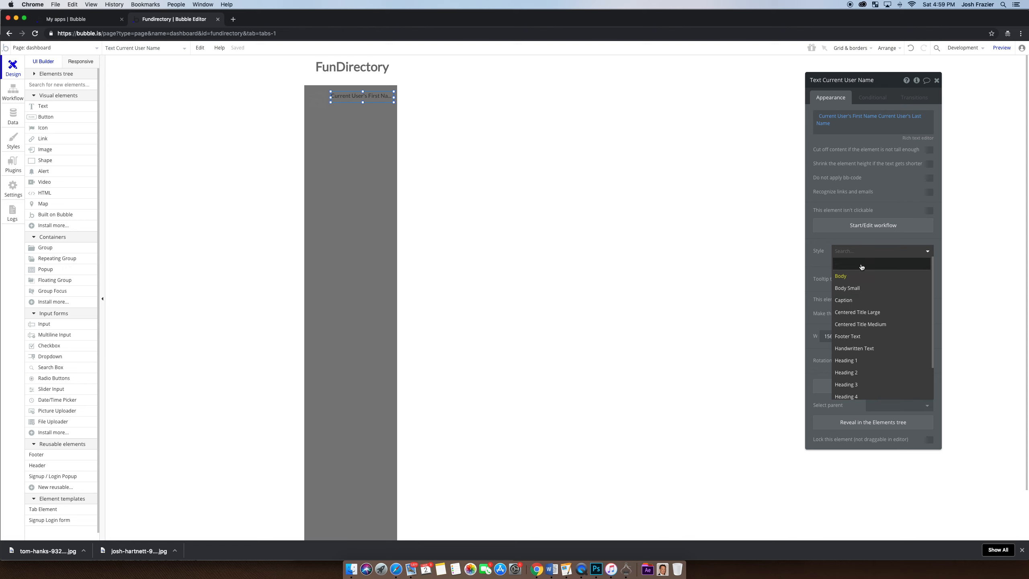
click(861, 264)
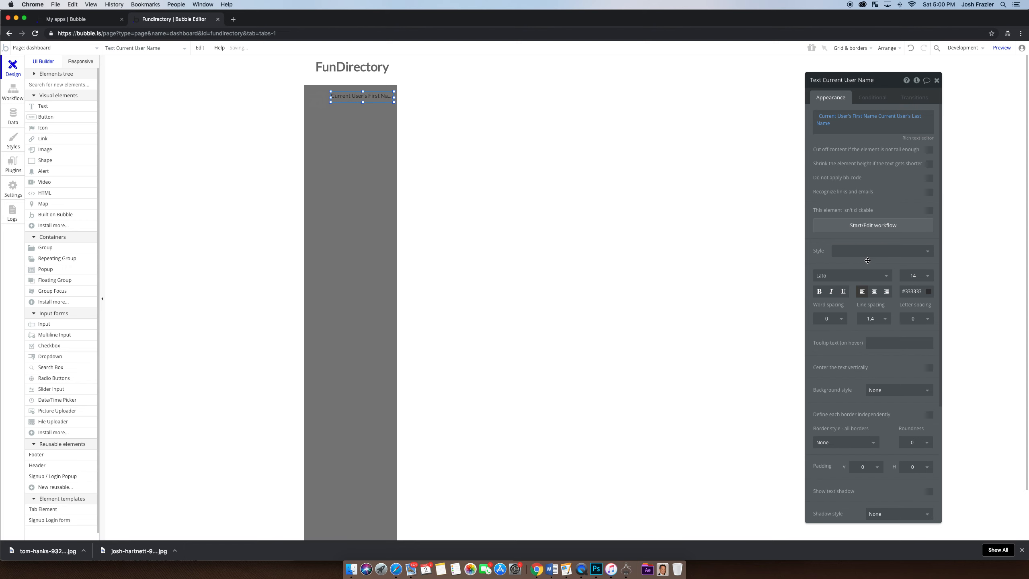
click(914, 291)
drag(915, 305, 894, 294)
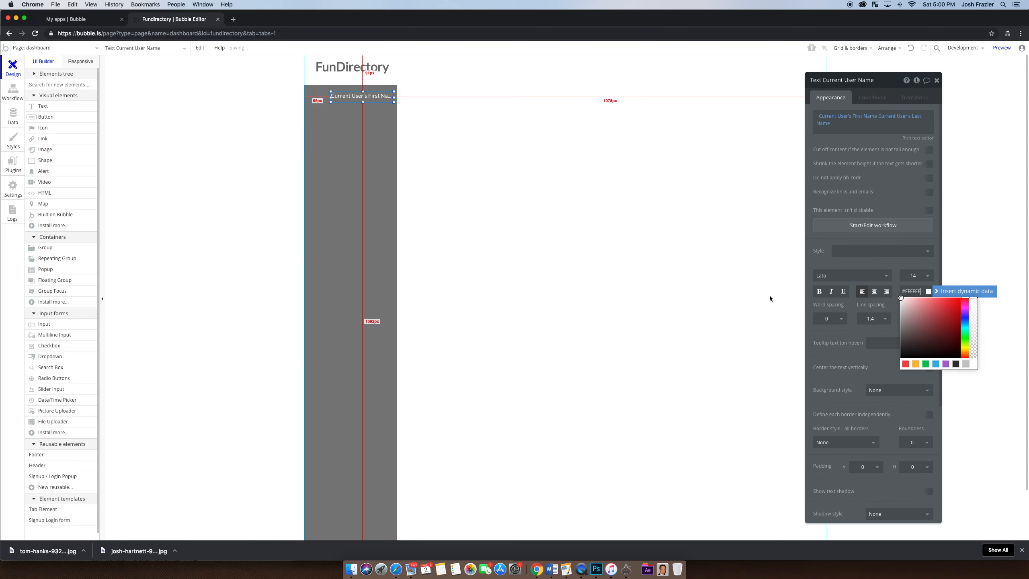
click(818, 290)
click(916, 275)
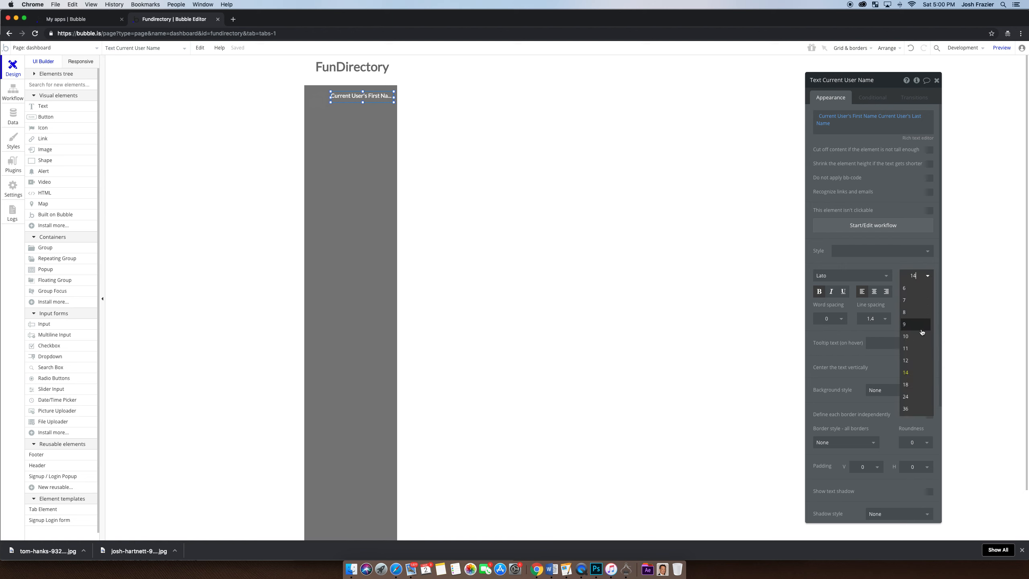
click(906, 360)
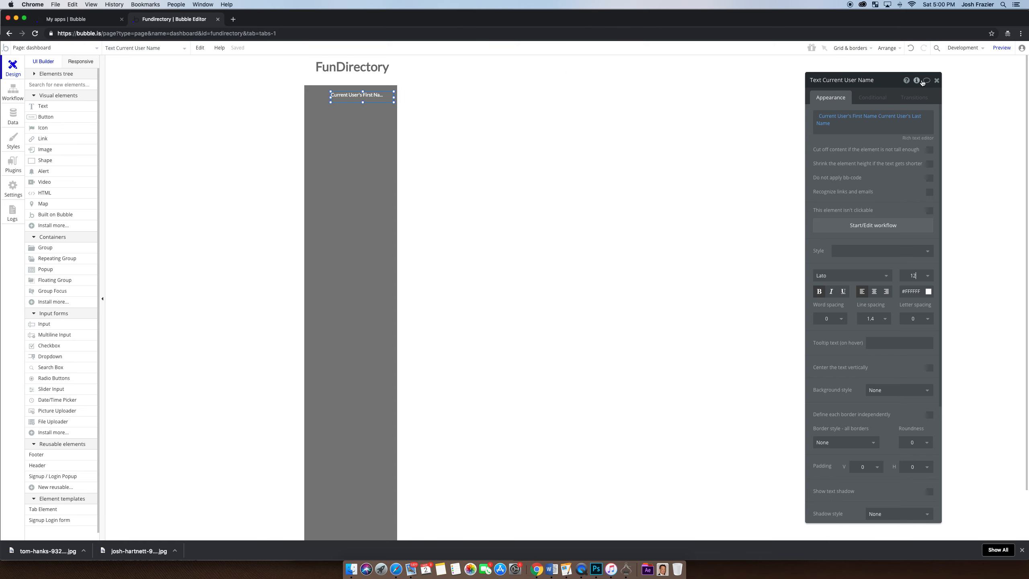
Preview the dashboard, and run it as the second listed user in the All Users (modified) app data.
click(999, 49)
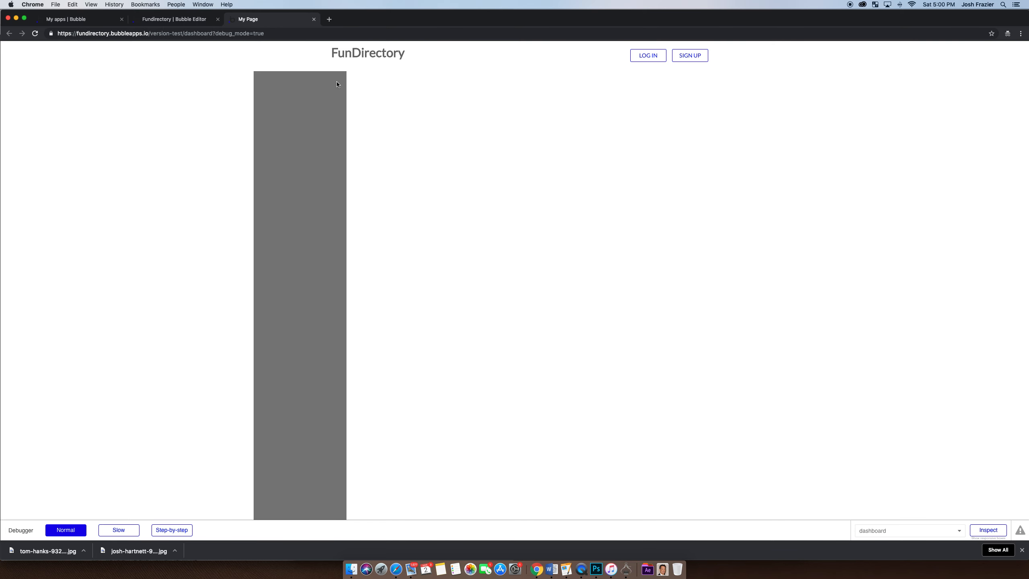
click(171, 18)
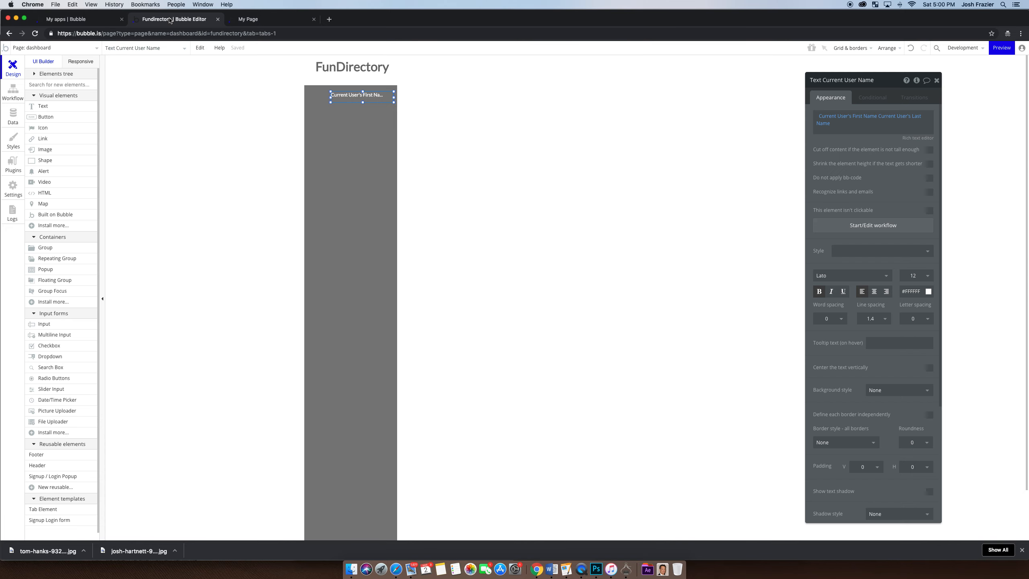
click(13, 116)
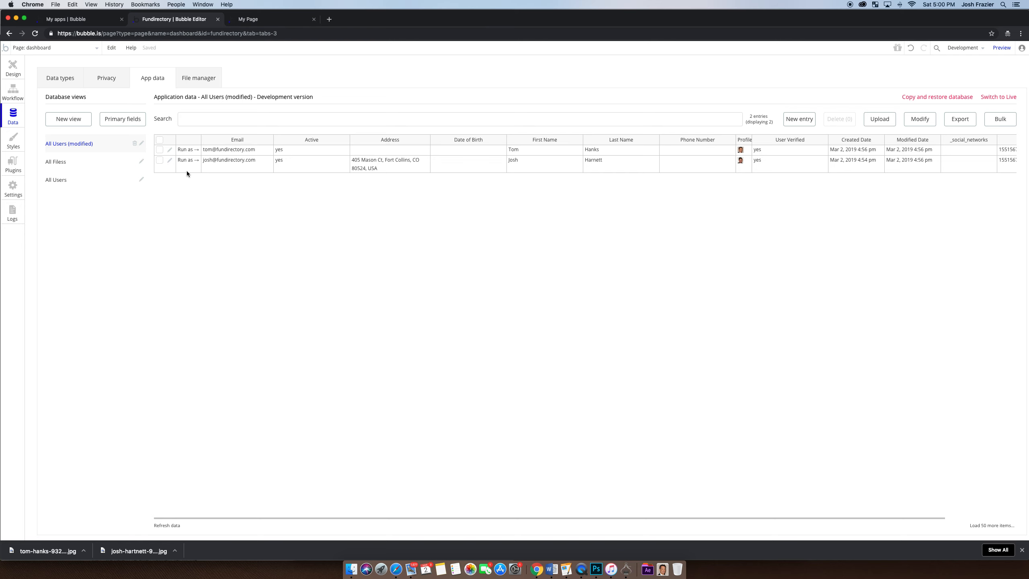
click(189, 160)
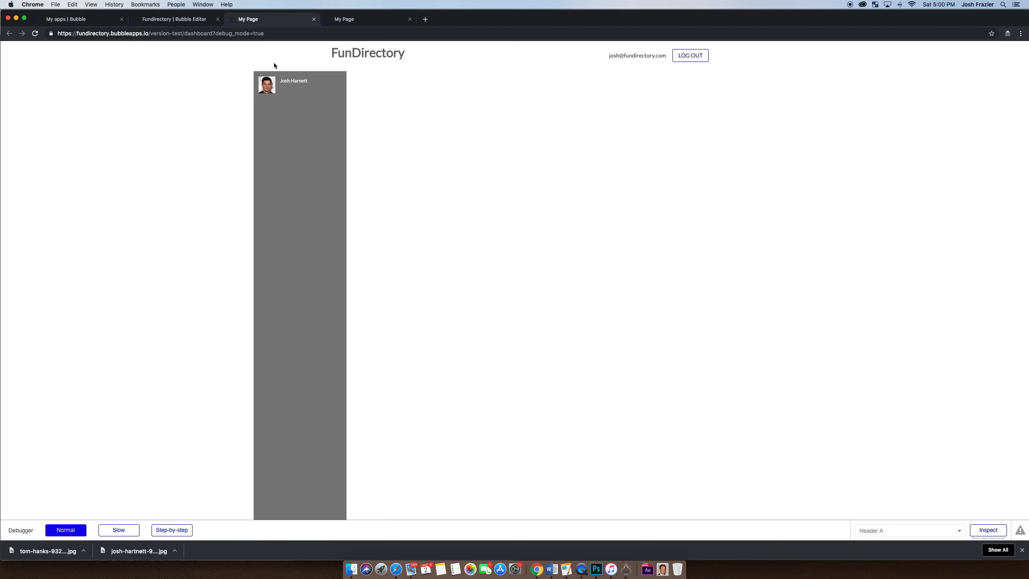
Preview the dashboard as the first listed user, and inspect that user's database entry without changing it.
click(161, 20)
click(178, 149)
click(203, 20)
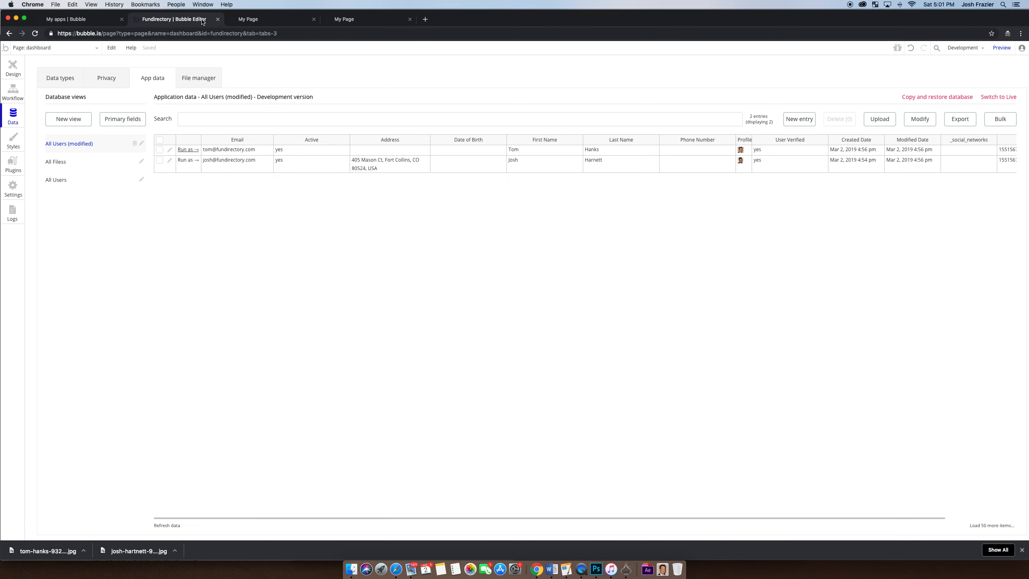
click(169, 150)
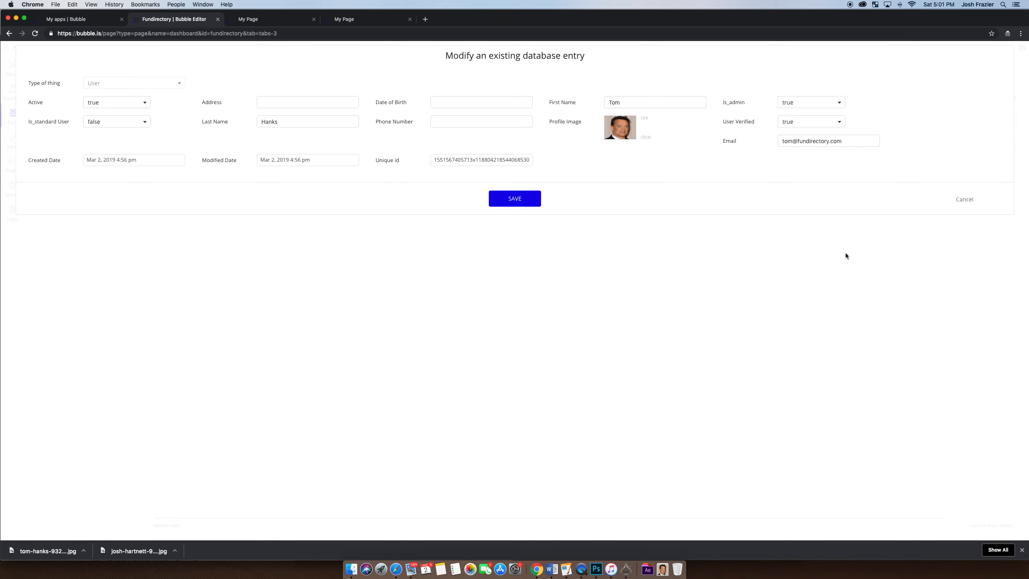
click(949, 199)
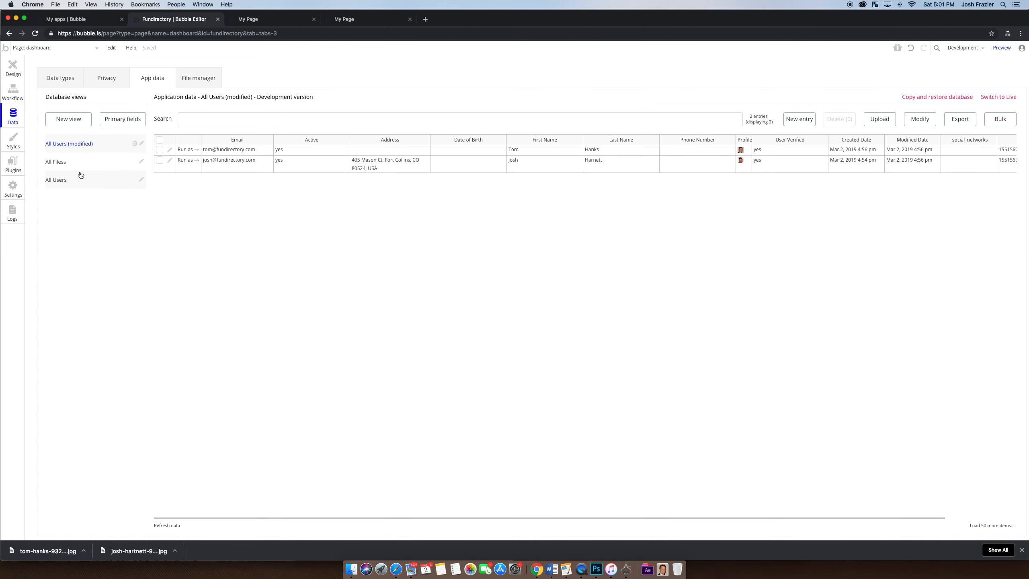
Review the fields of the User data type, and recheck the first listed user's role values in the app data.
click(65, 82)
click(53, 134)
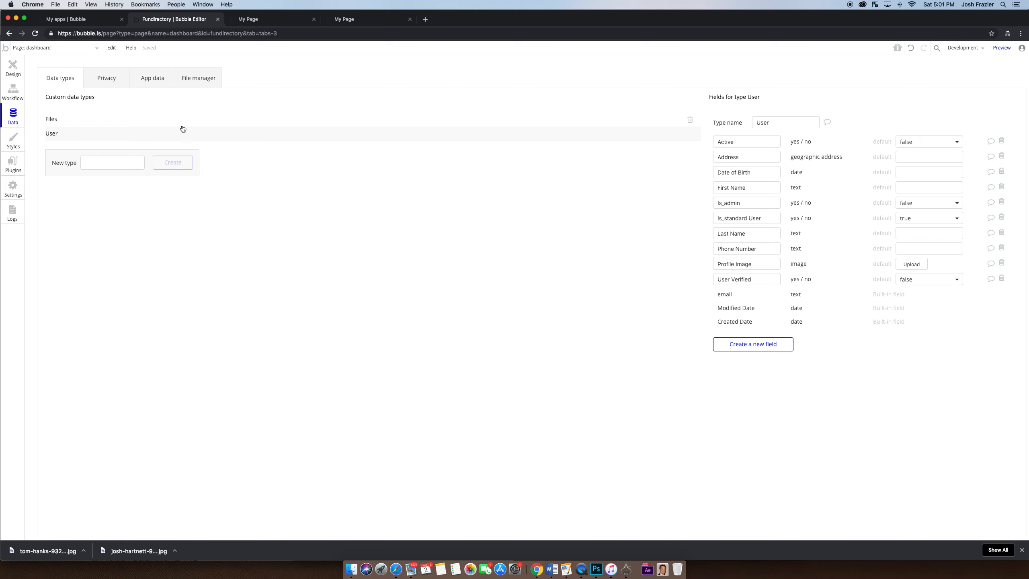
click(166, 84)
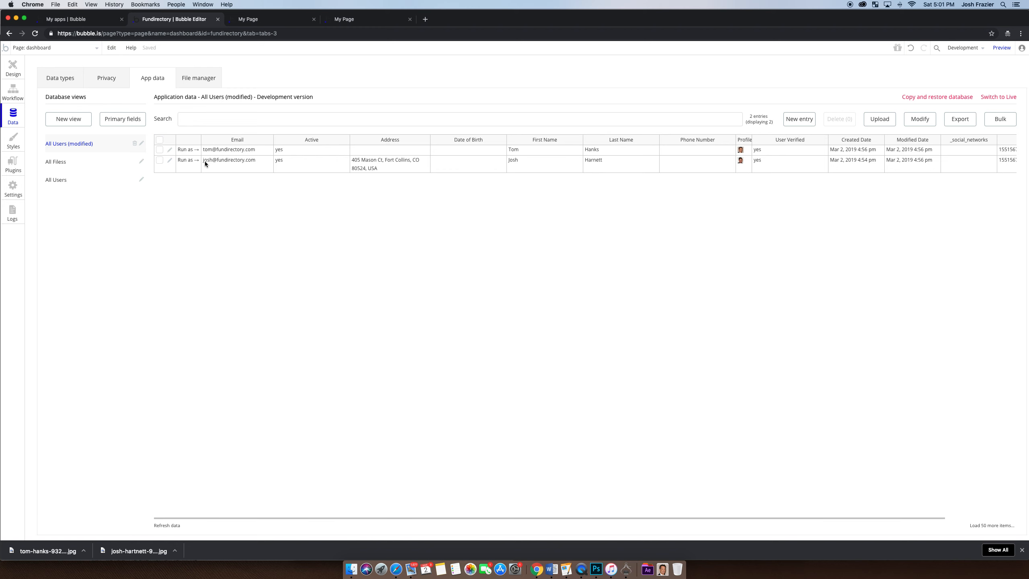
click(169, 151)
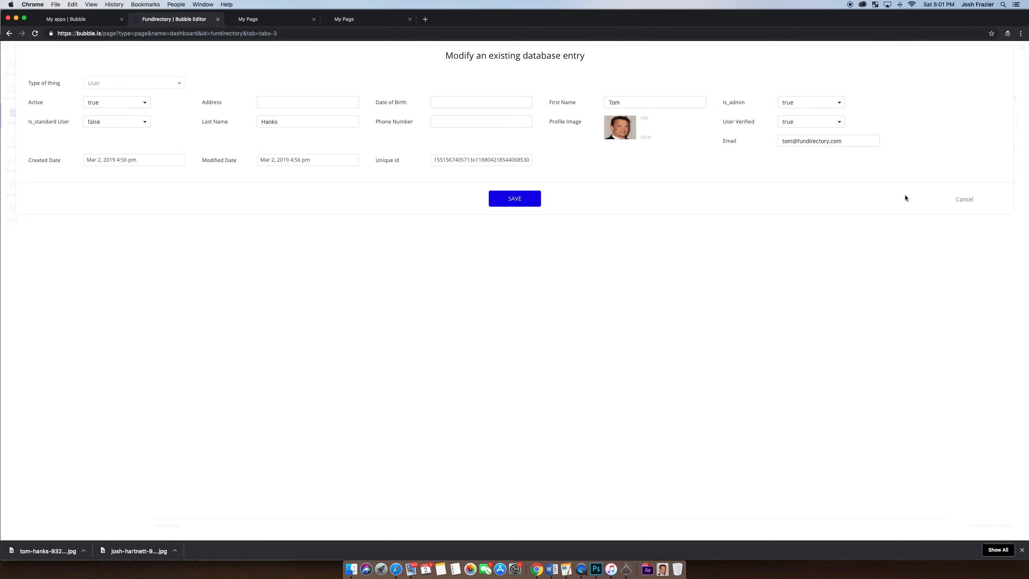
click(967, 202)
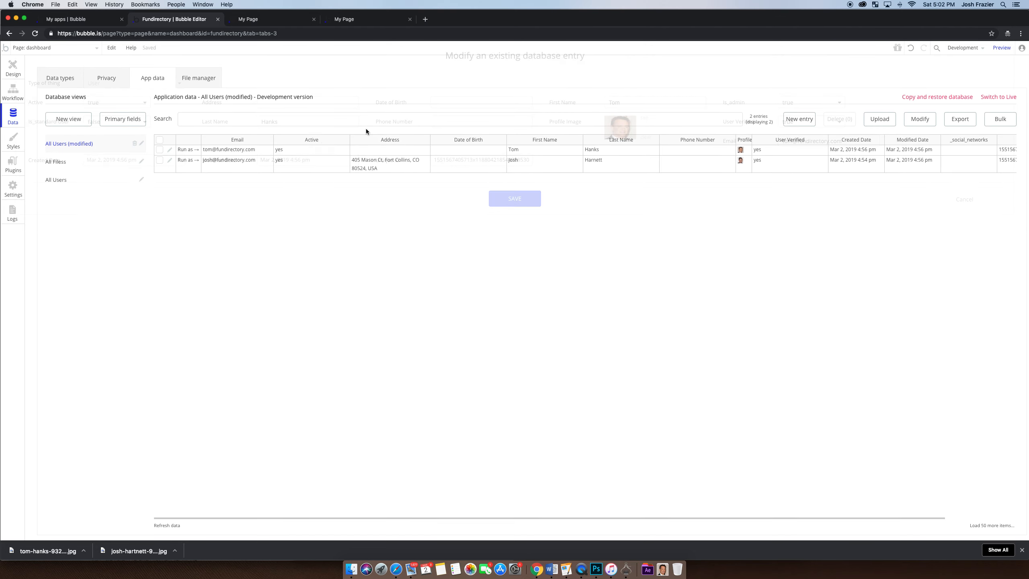
Inspect the second listed user's database entry without changing it, and look over the existing dashboard preview.
click(169, 160)
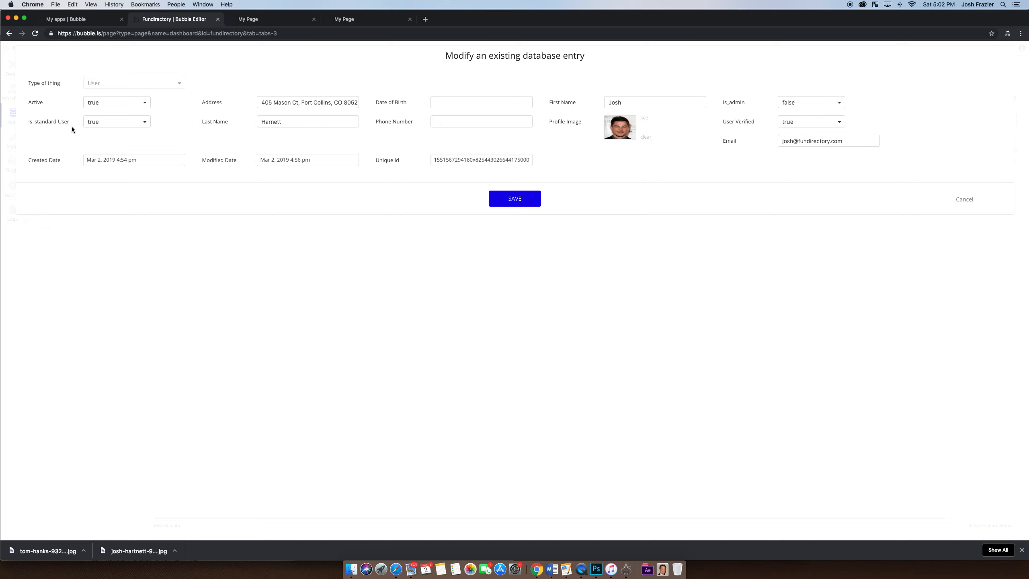
click(965, 199)
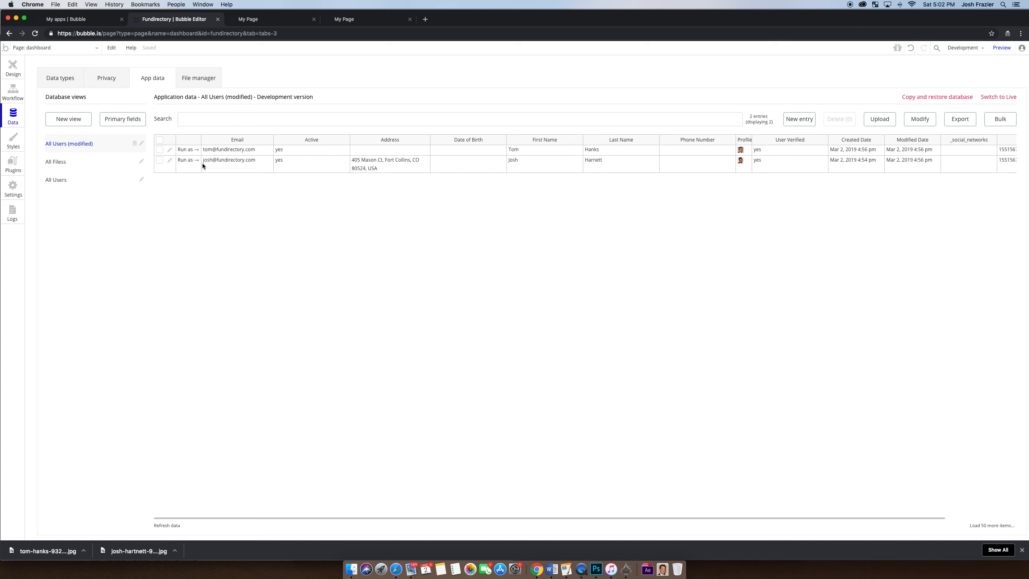
click(266, 19)
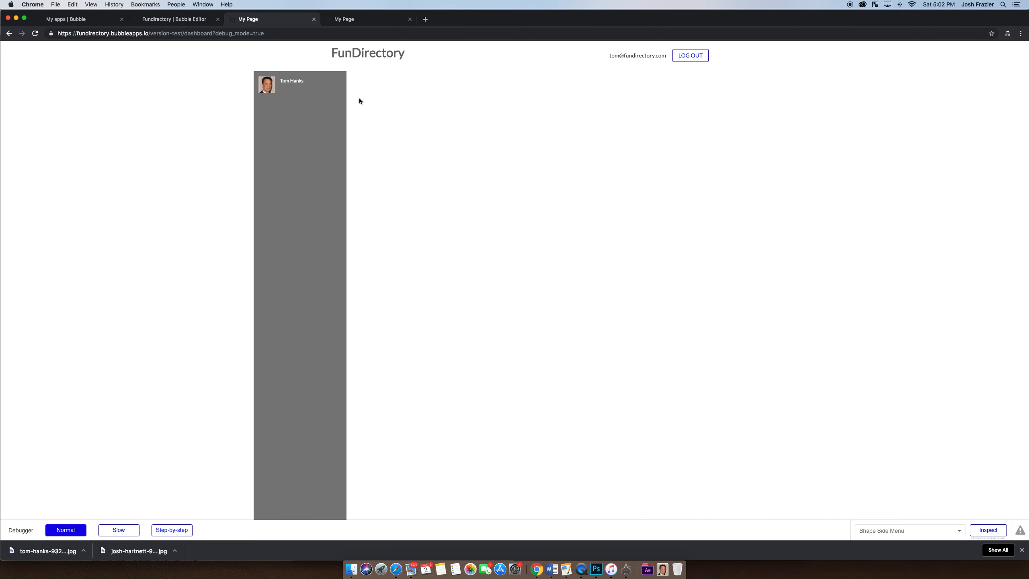
key(ctrl+shift+Tab)
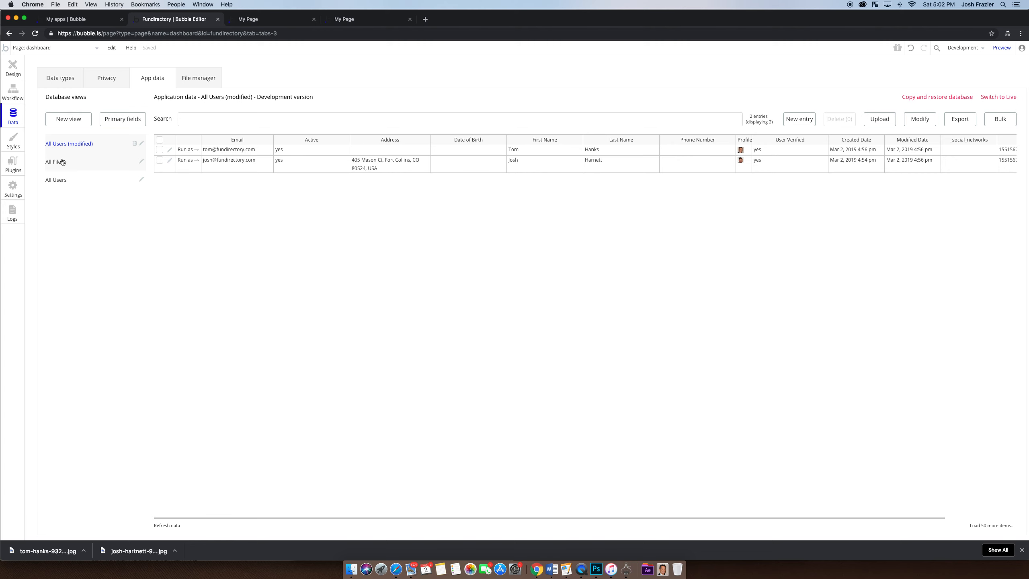
Change the font of the current user's name text in the dashboard sidebar to Arial.
click(12, 68)
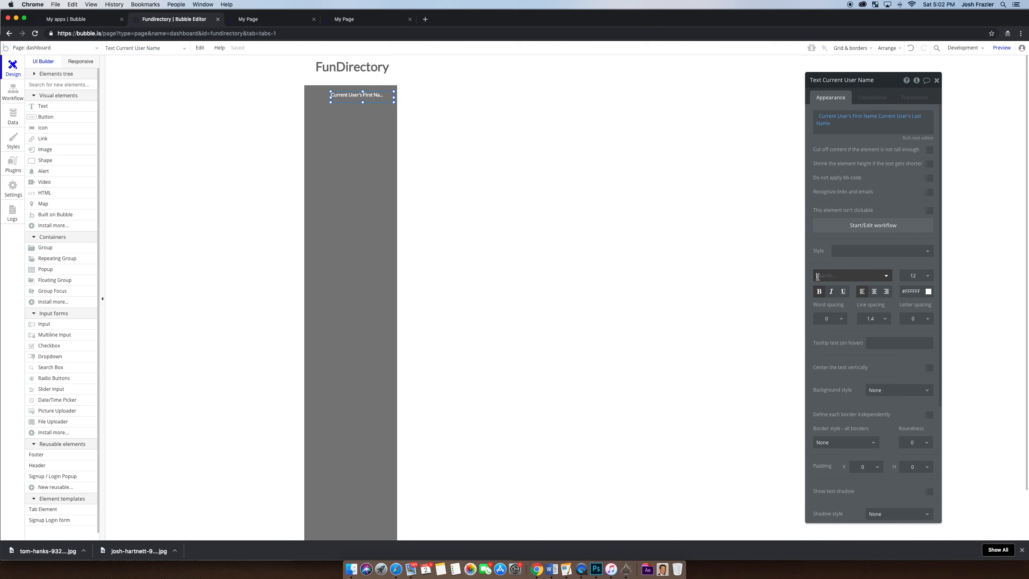
click(818, 279)
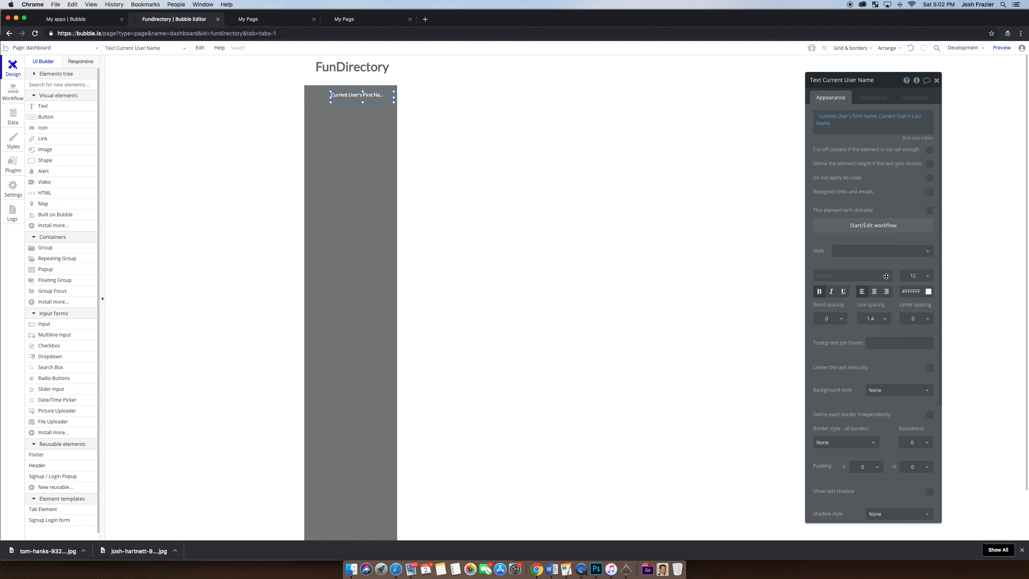
click(886, 277)
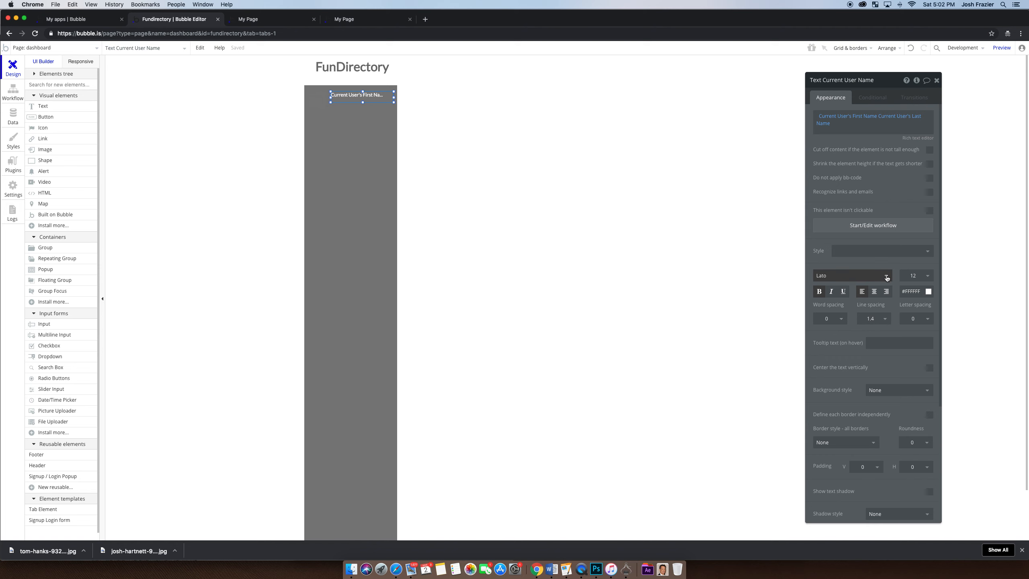
click(887, 278)
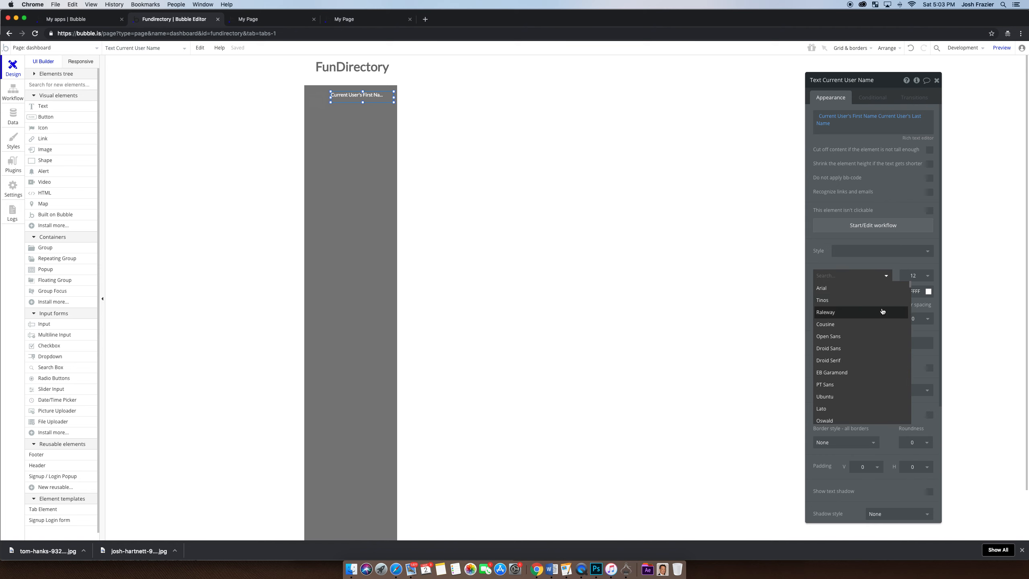
click(855, 287)
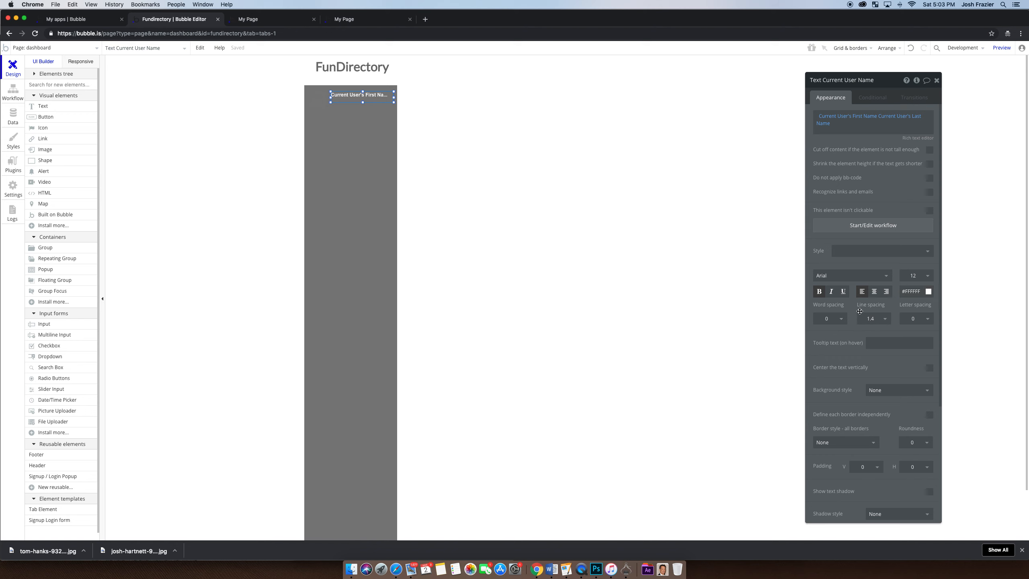
Create a new text style named "General White 12" from the formatting of the current user's name text.
click(844, 251)
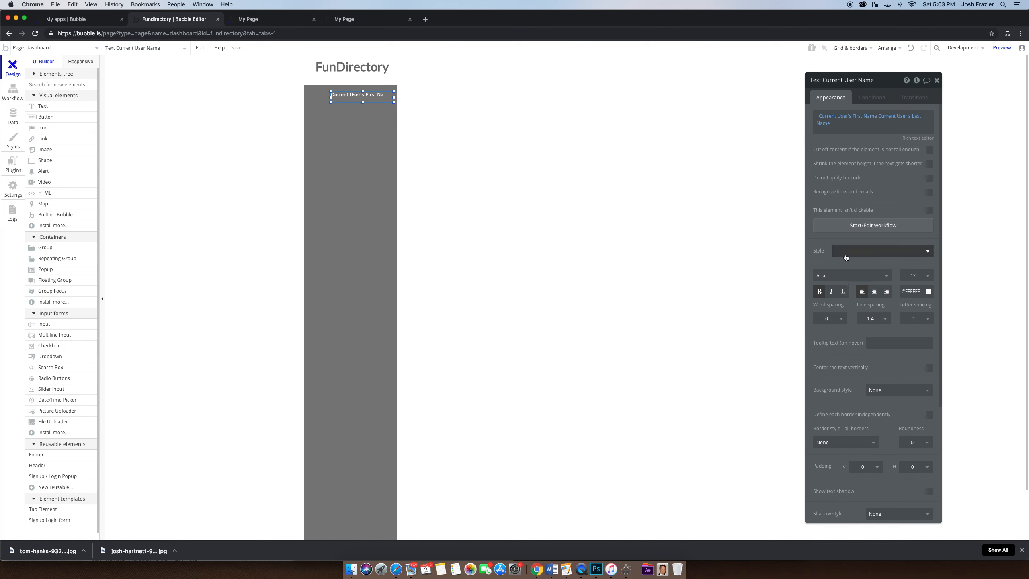
scroll(858, 324, down, 2)
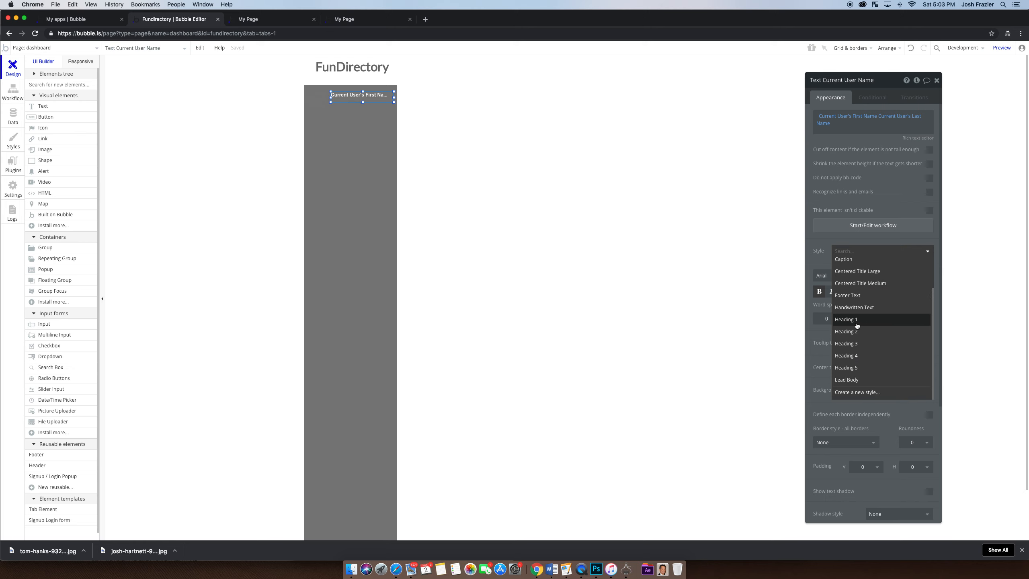
click(857, 392)
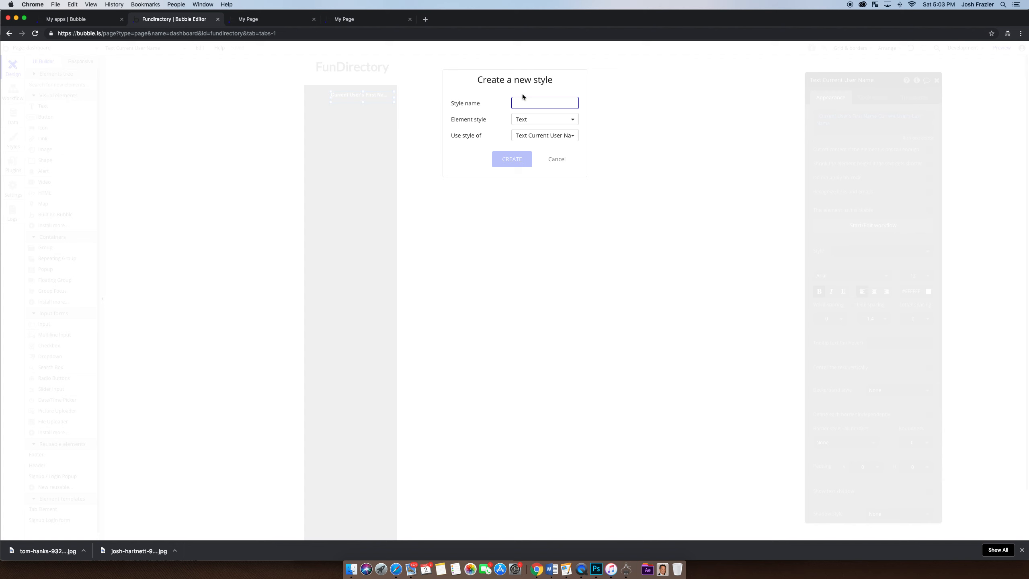
text(General White )
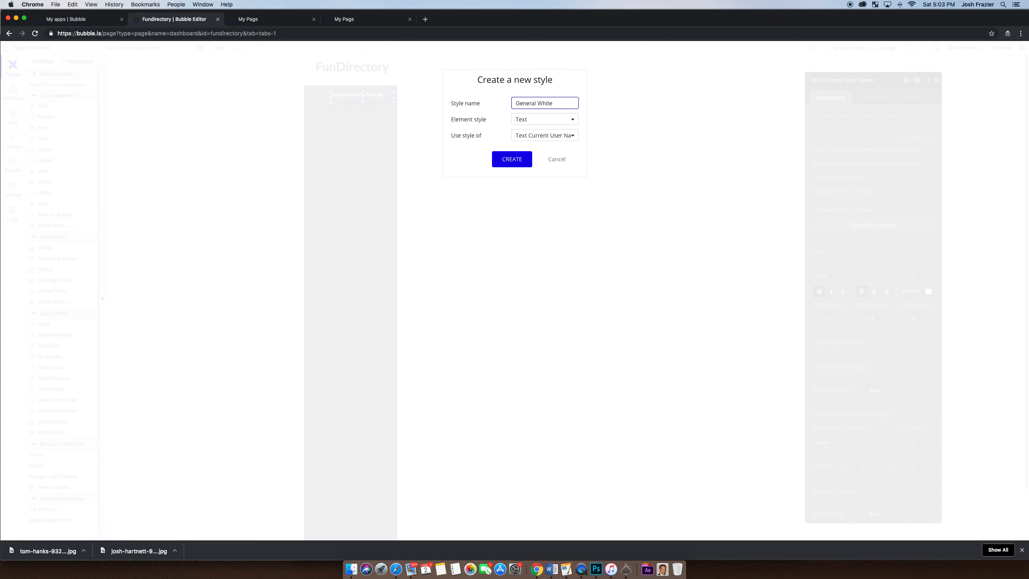
text(12)
click(526, 158)
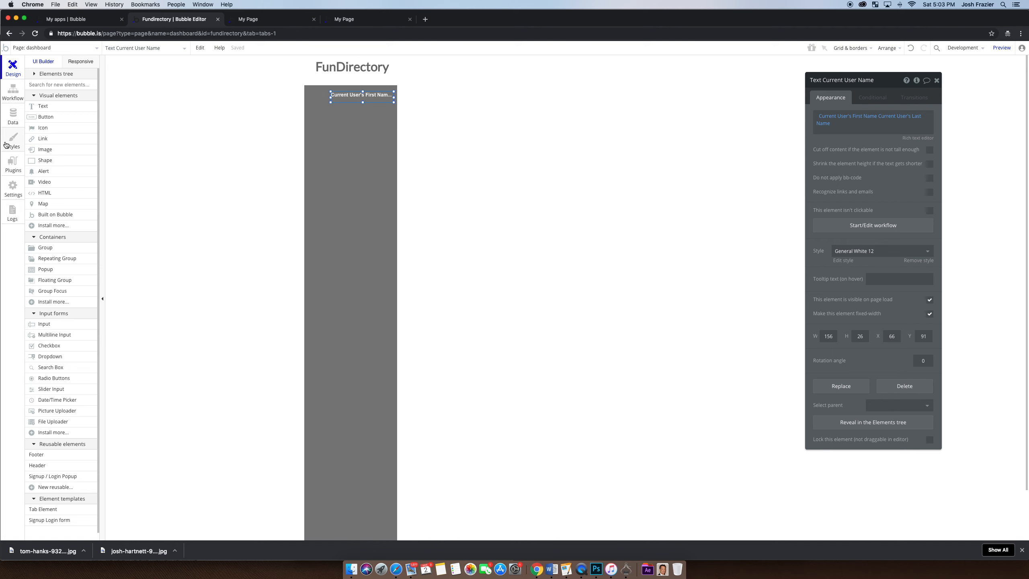
Open the General White 12 style for editing and review its font and color settings without changing them.
click(843, 260)
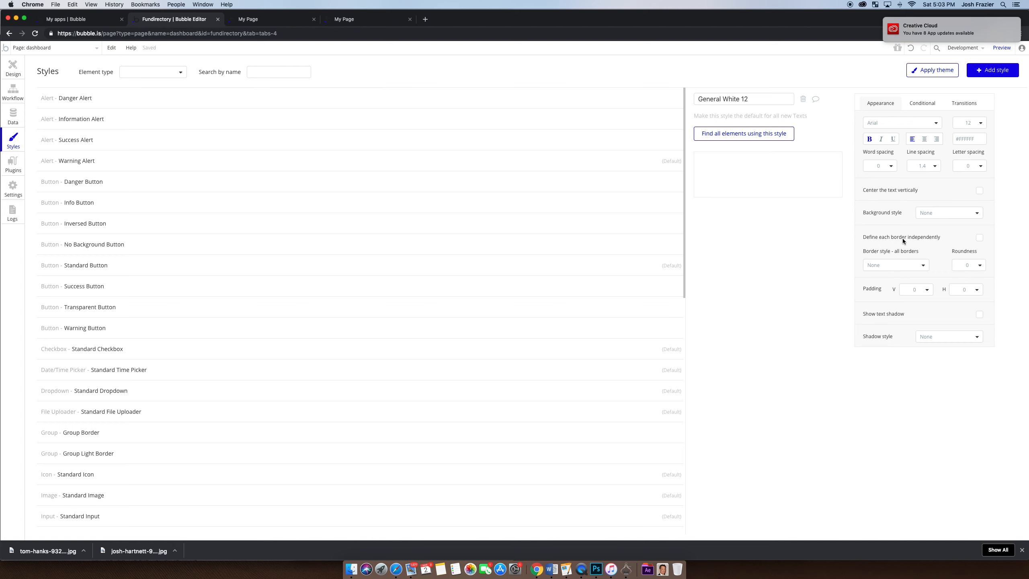
click(976, 138)
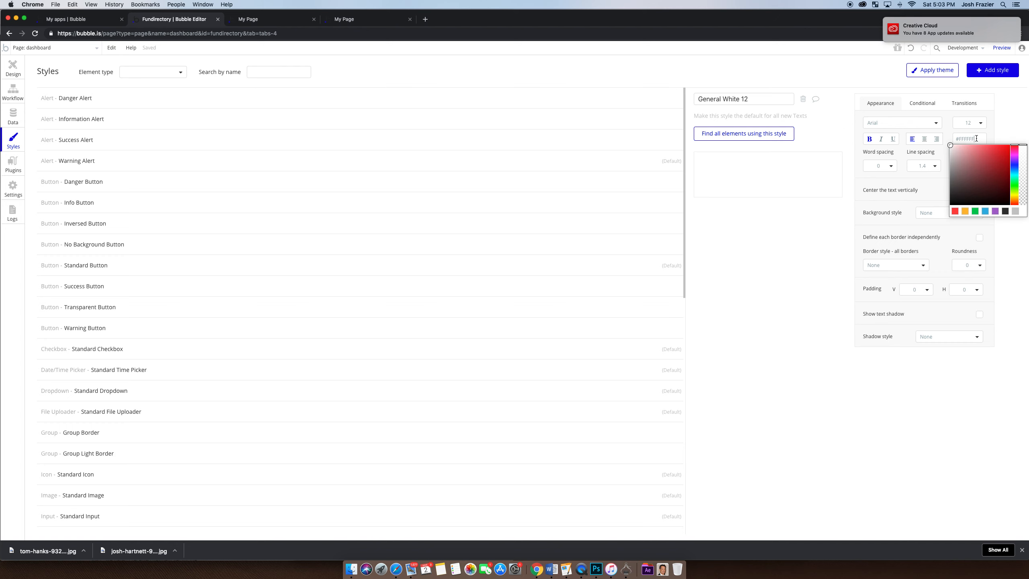
click(920, 150)
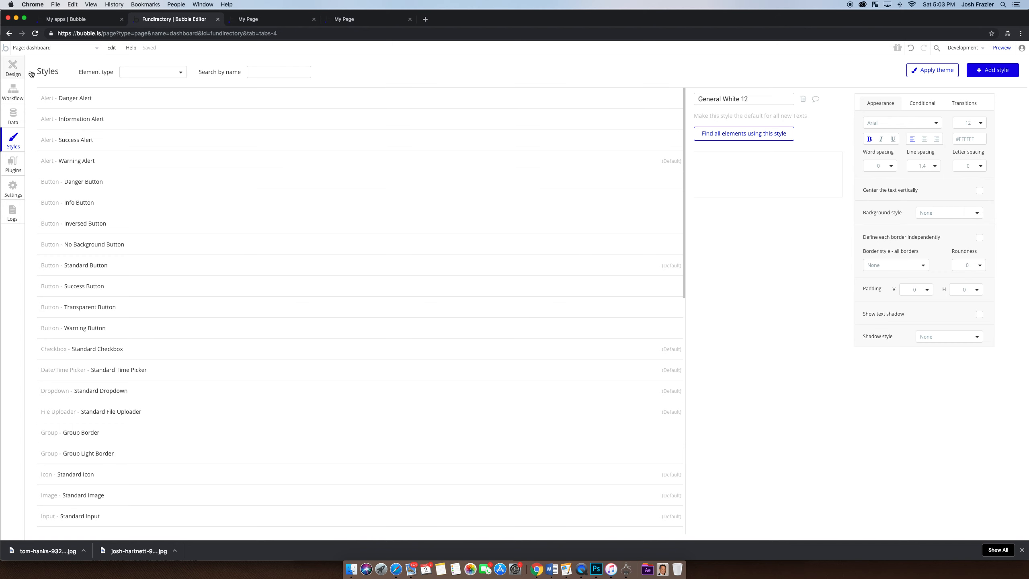
Duplicate the name text on the dashboard and place the copy directly beneath the original at Y 117.
click(4, 68)
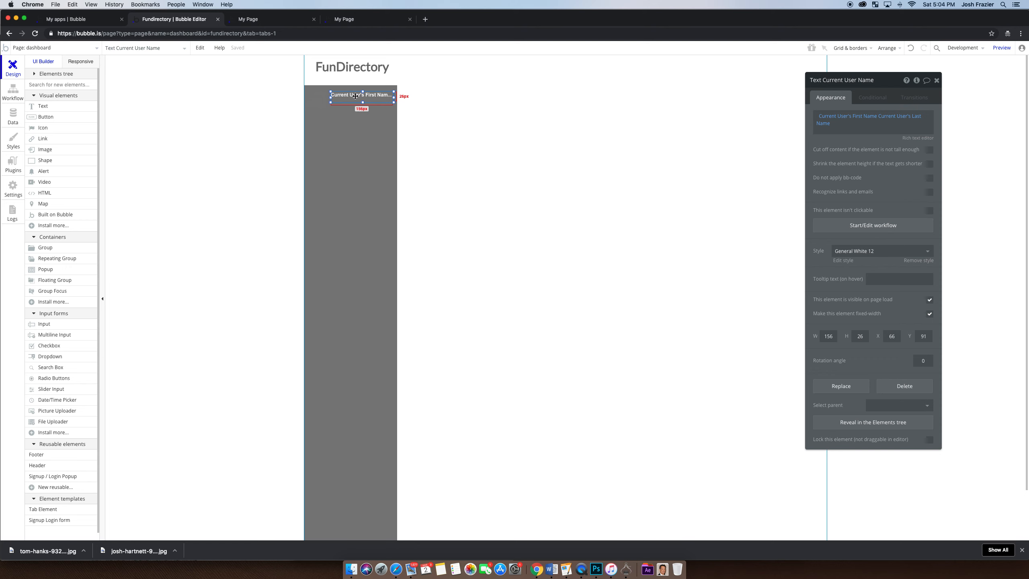
key(super+c)
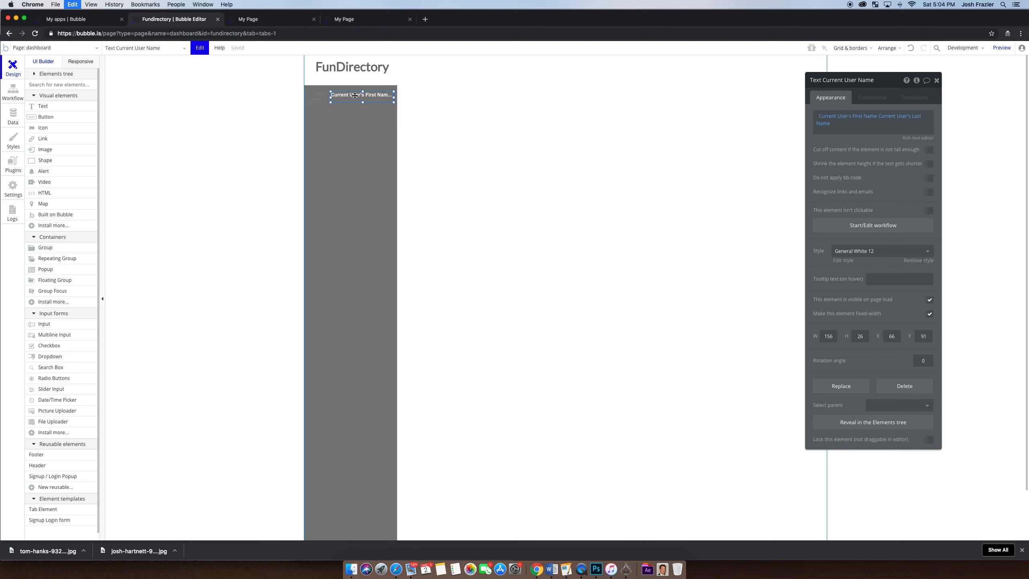
key(super+v)
drag(355, 96, 352, 105)
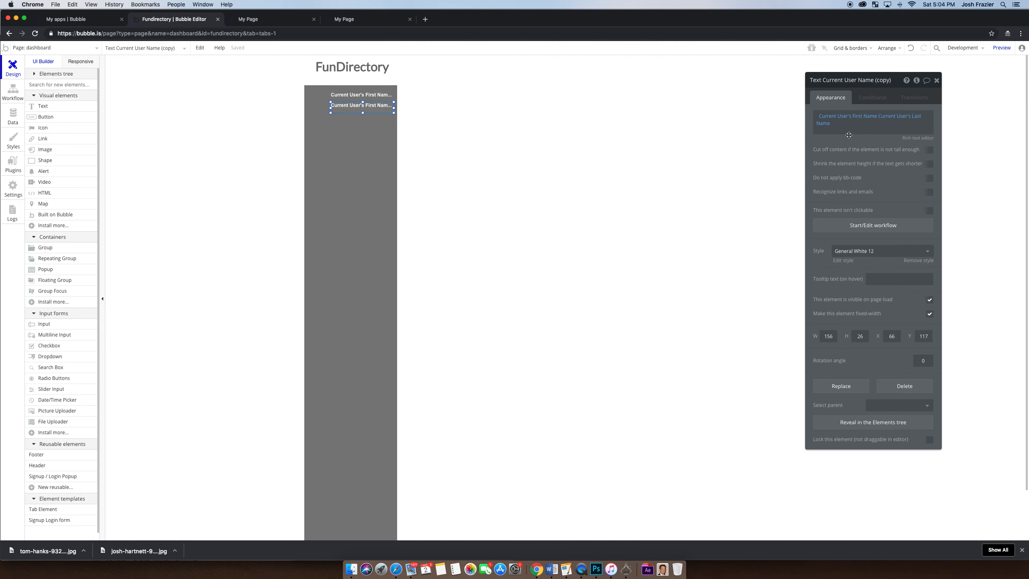
click(826, 123)
click(829, 124)
key(BackSpace)
key(BackSpace)
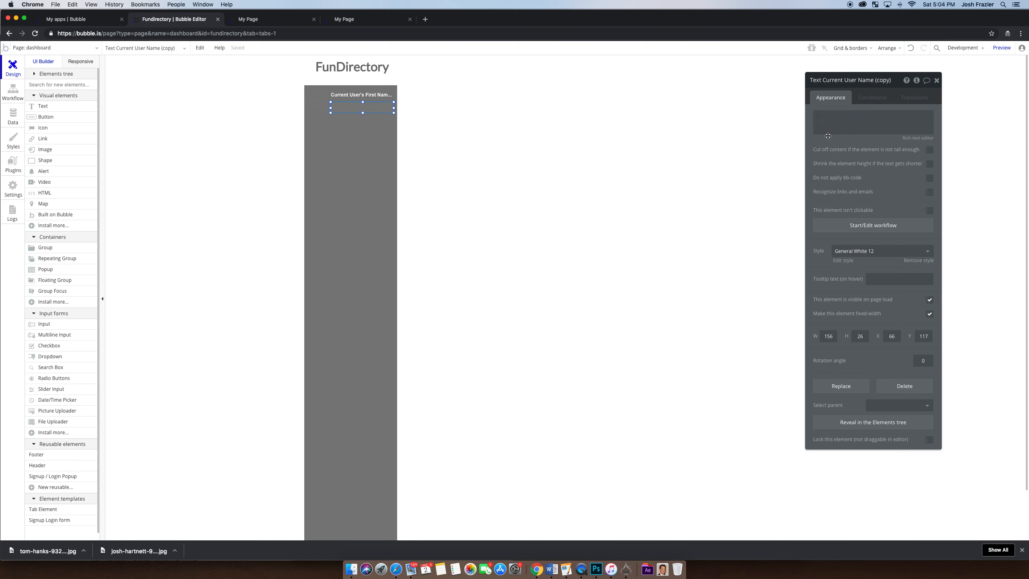
click(949, 118)
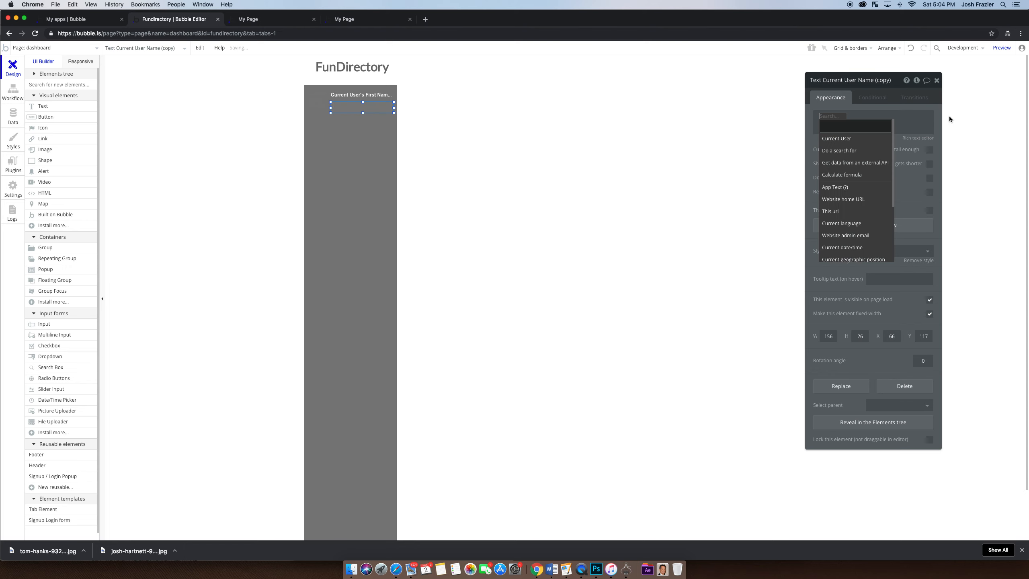
click(870, 138)
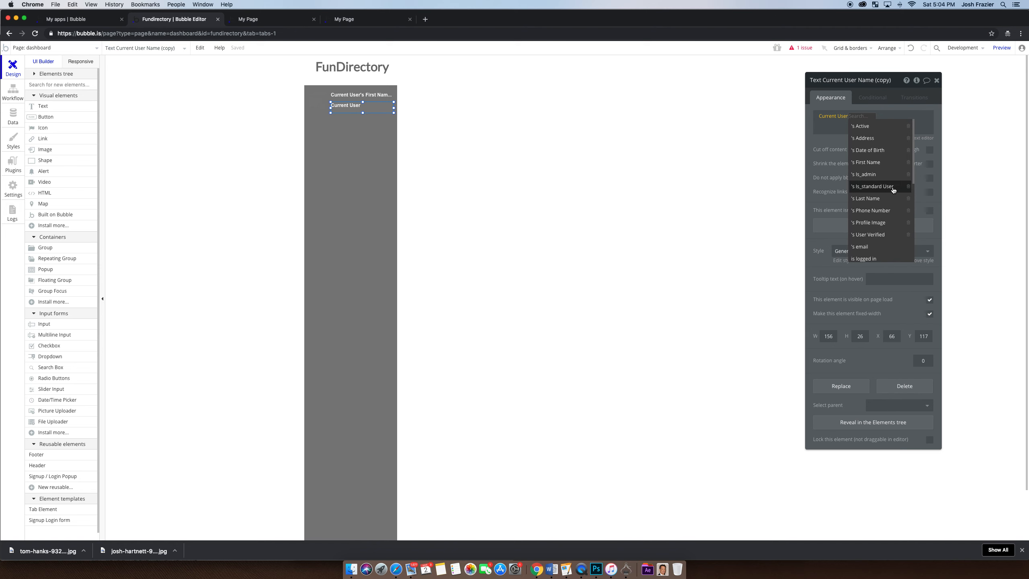
scroll(879, 181, down, 2)
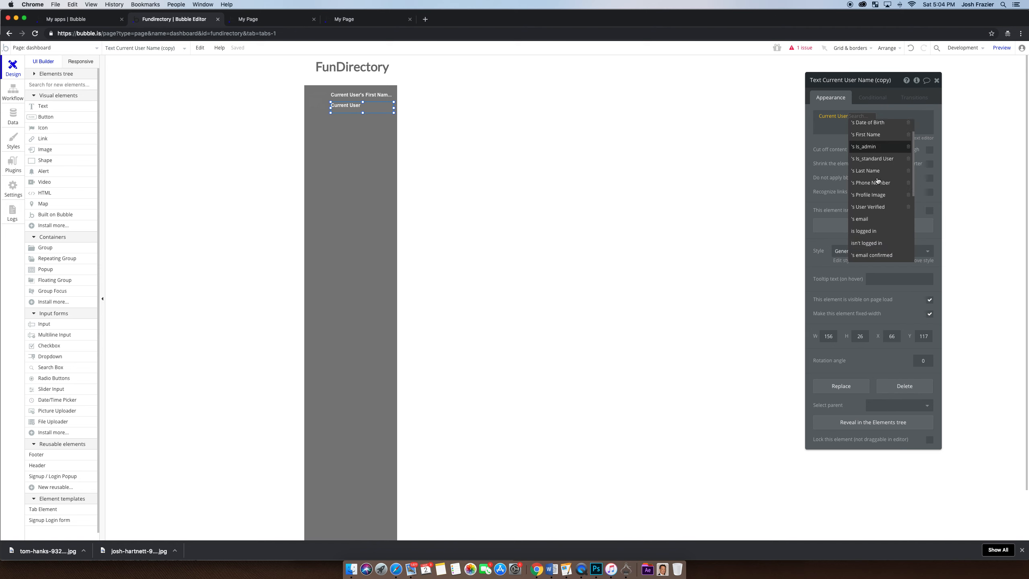
scroll(877, 180, down, 2)
scroll(877, 181, down, 4)
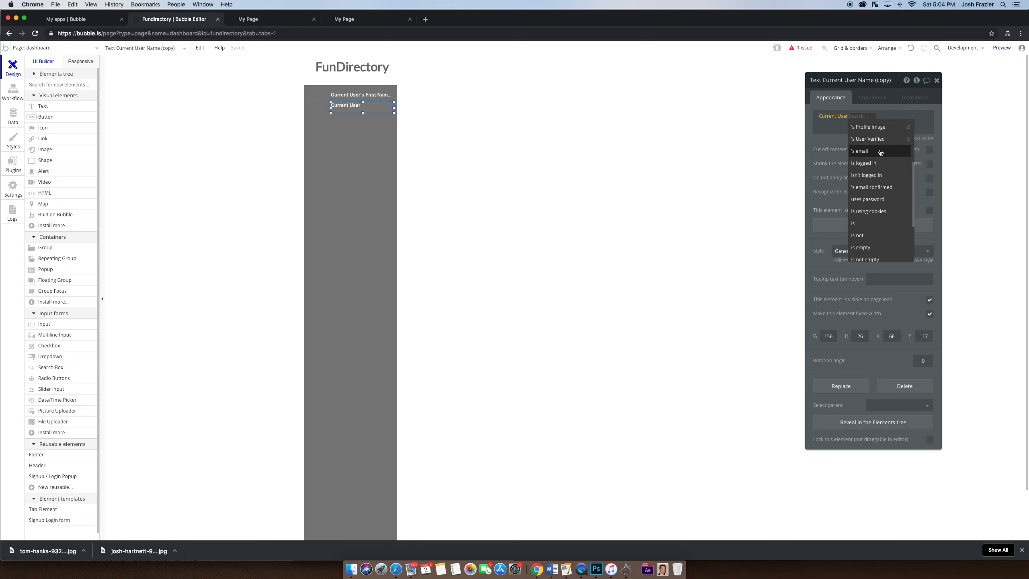
click(859, 151)
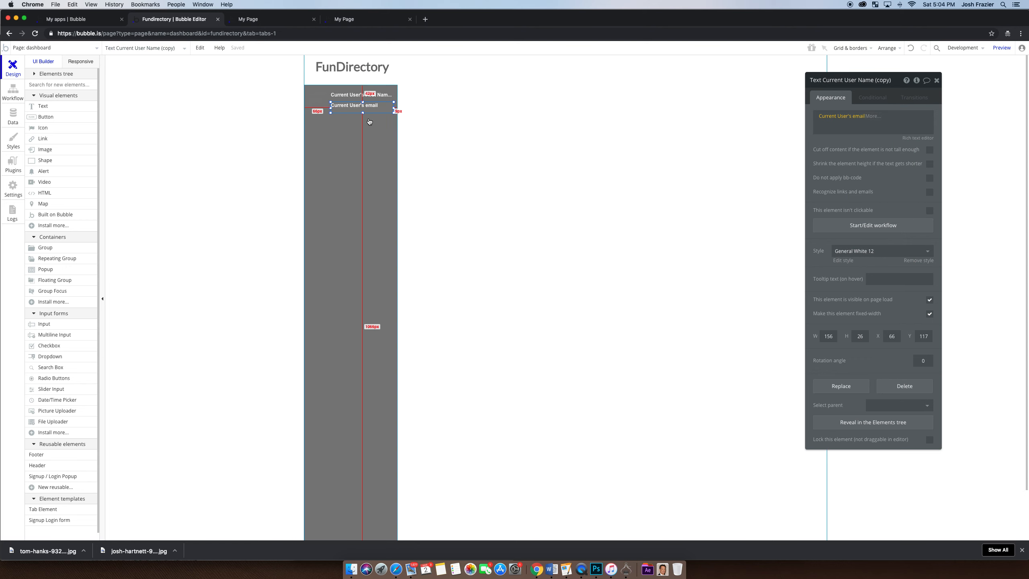
Preview the dashboard with the email line, compare it with the earlier preview, and close both preview pages.
click(1001, 48)
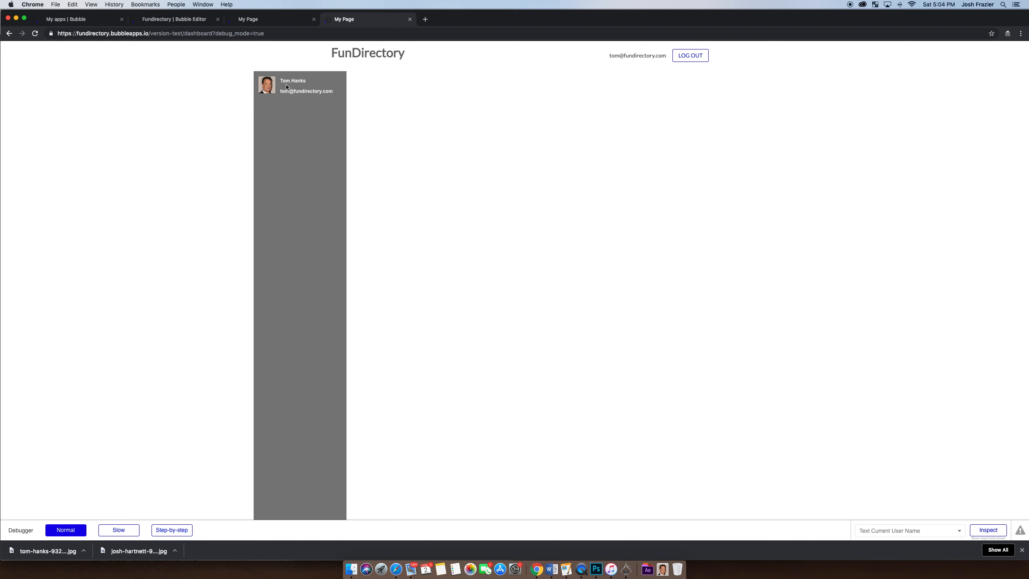
click(274, 21)
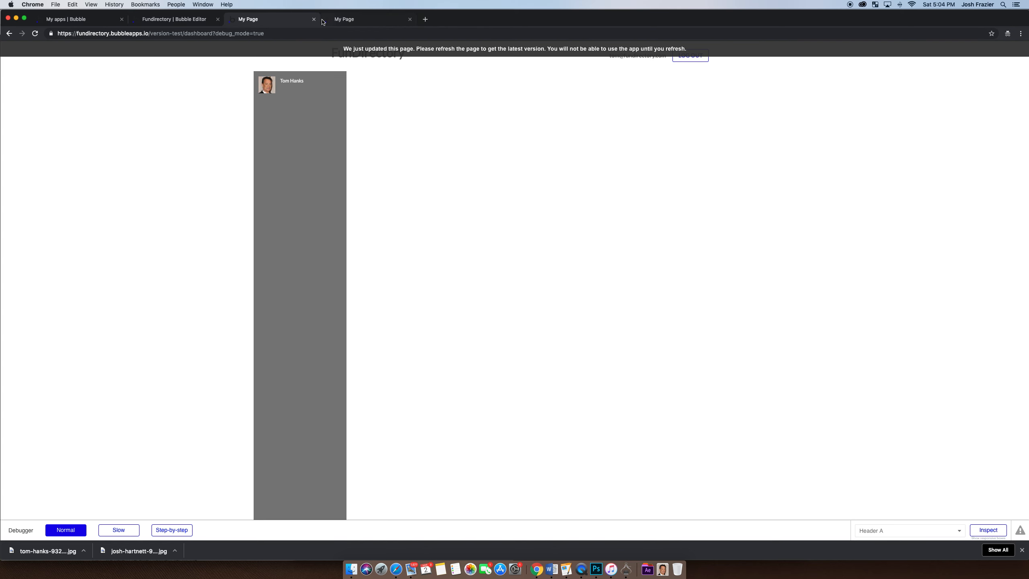
click(368, 25)
click(410, 19)
click(314, 19)
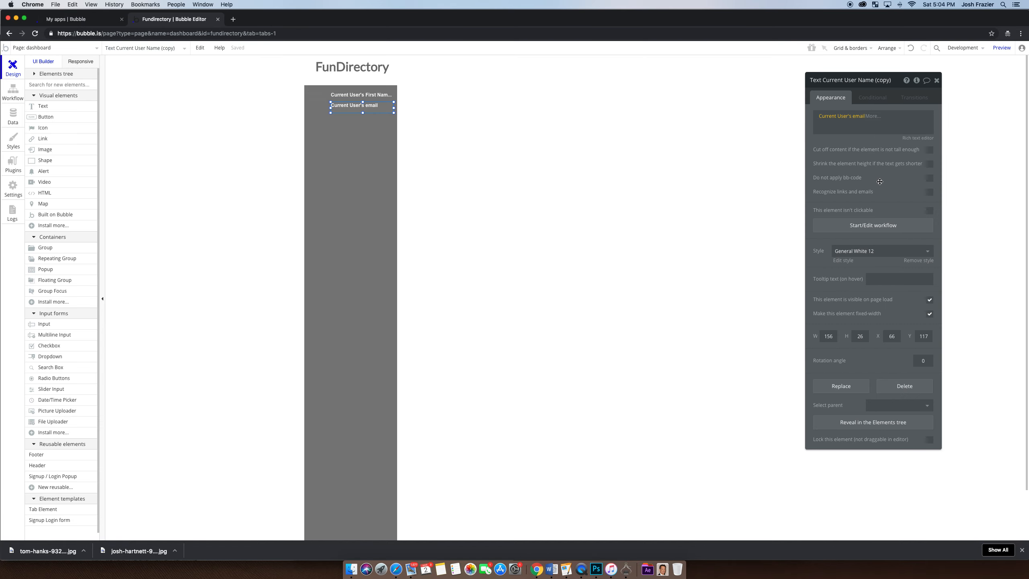
Set the font size of the General White 12 style to 13, starting from the email text's style.
click(835, 129)
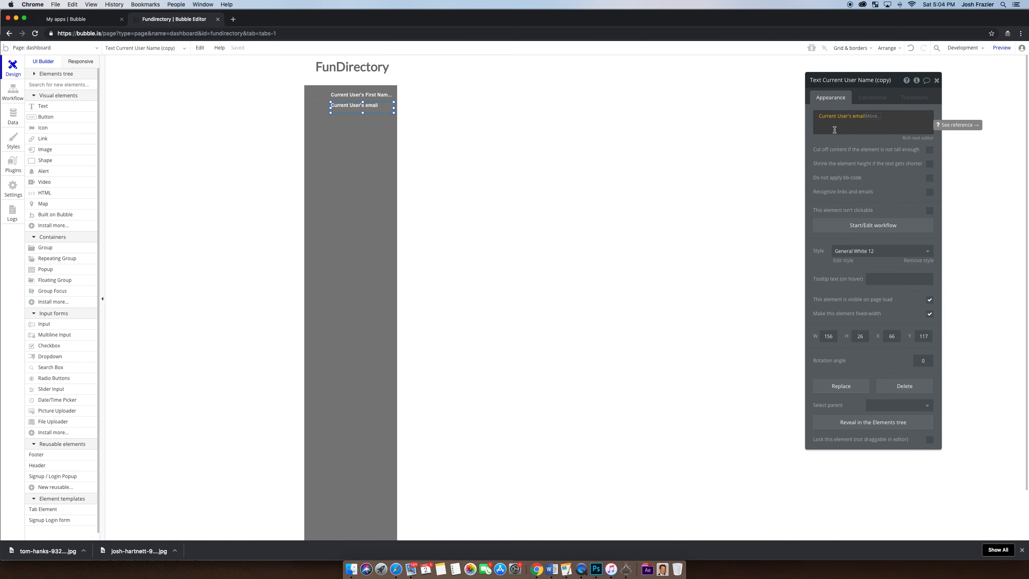
click(837, 142)
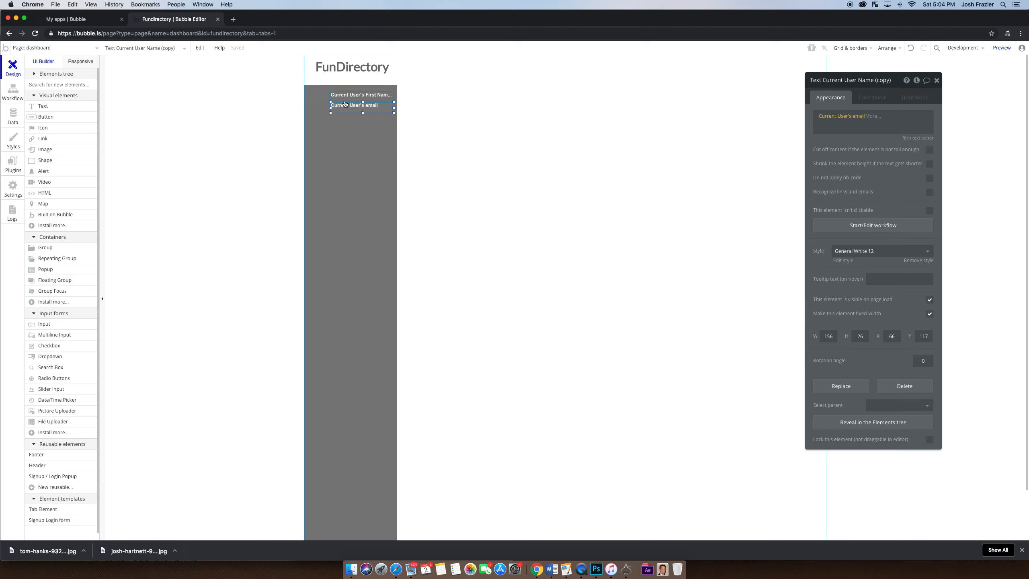
click(842, 260)
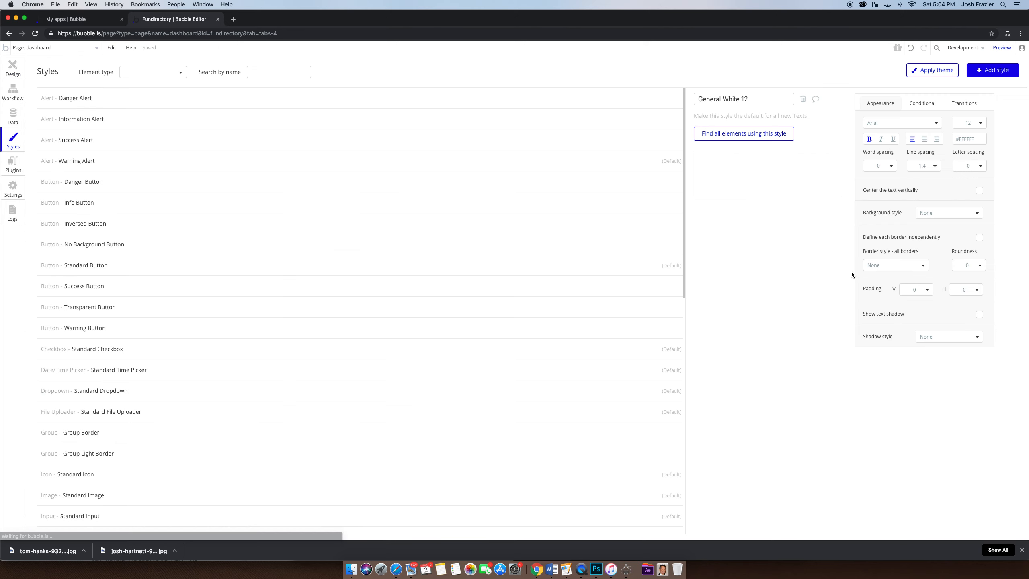
click(976, 122)
click(971, 122)
click(970, 122)
text(13)
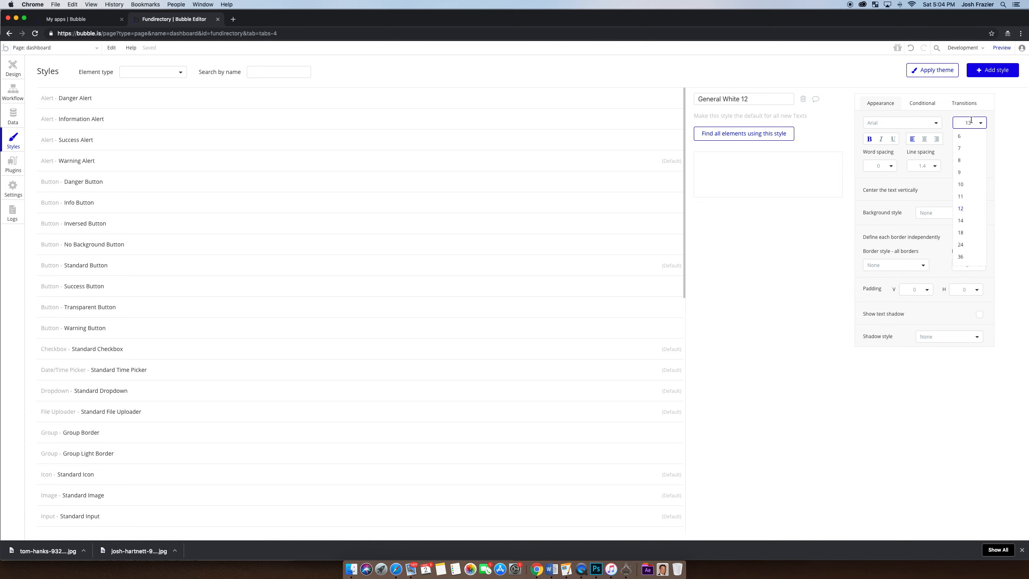
key(Return)
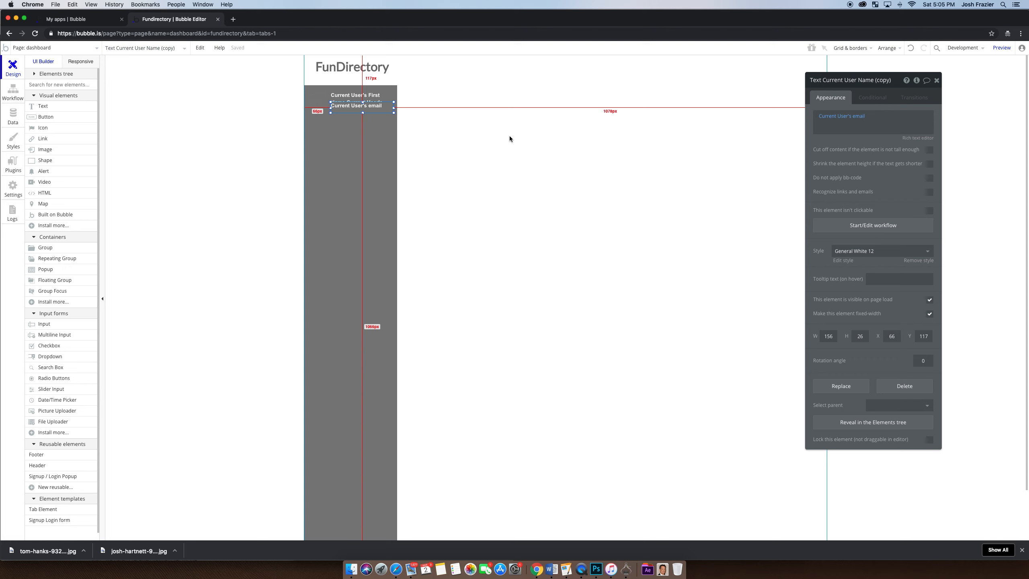
Check the name and email texts in the sidebar, preview the dashboard with the new font size, and return to the editor.
click(361, 100)
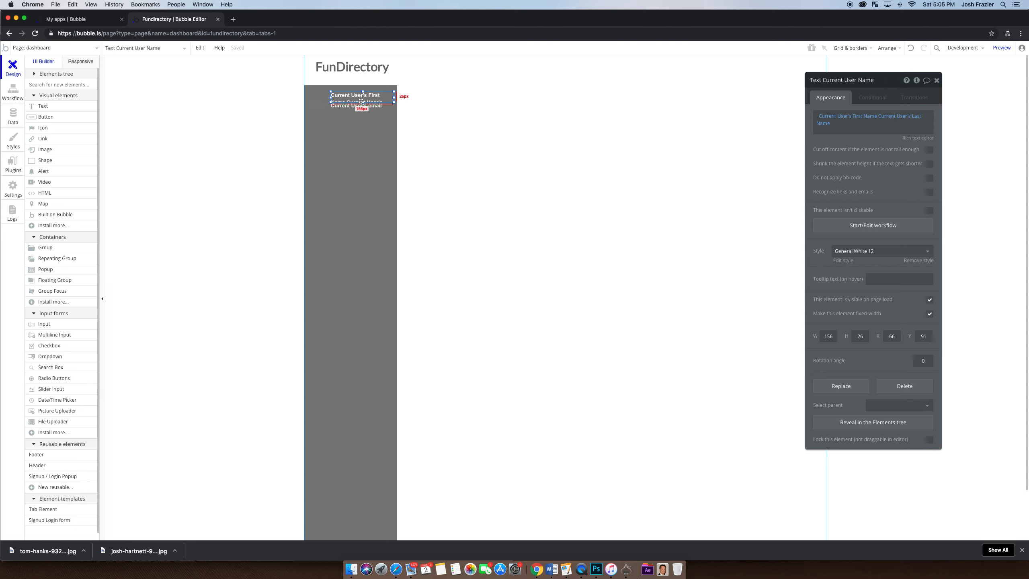
click(361, 106)
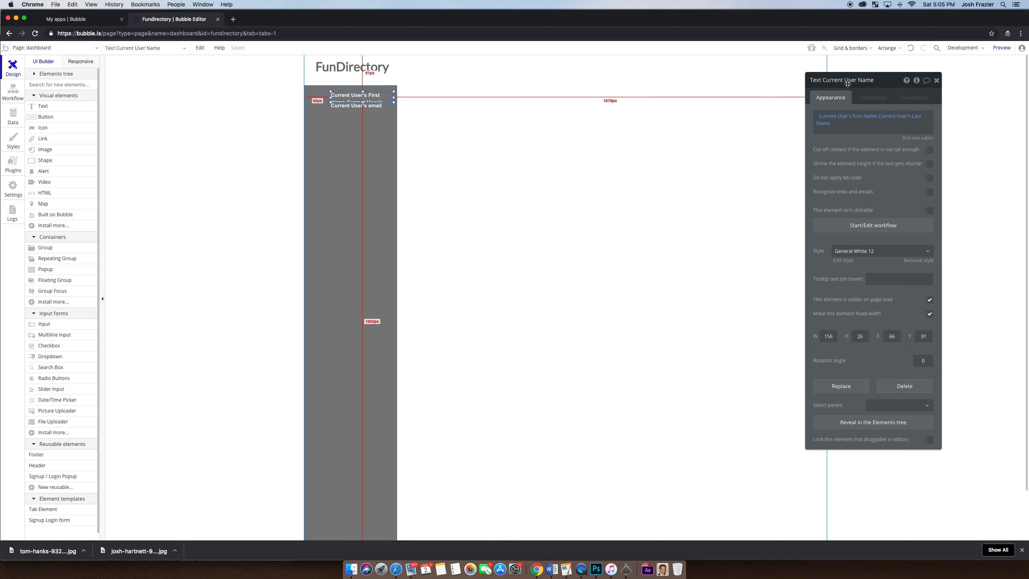
click(1001, 47)
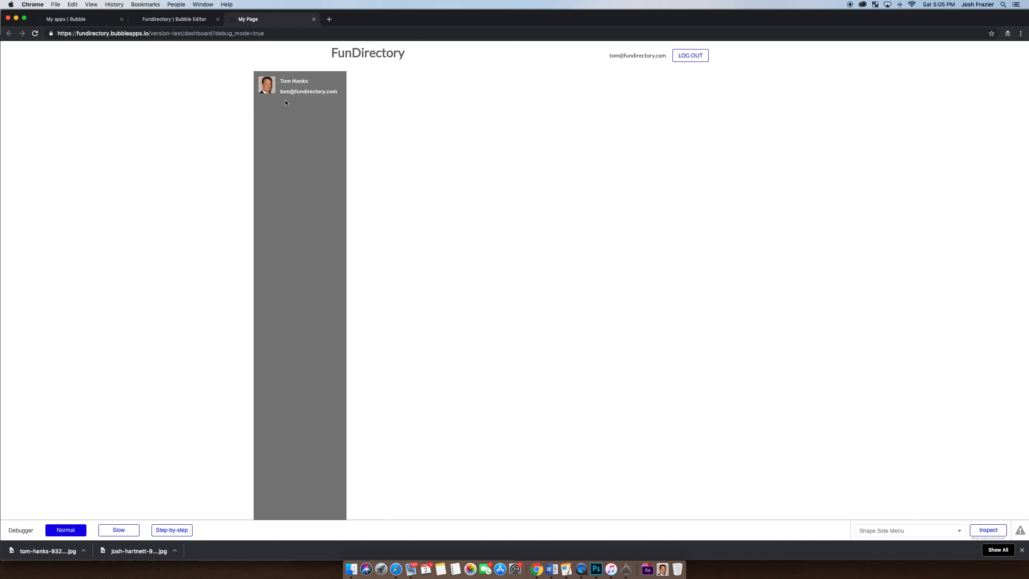
click(191, 19)
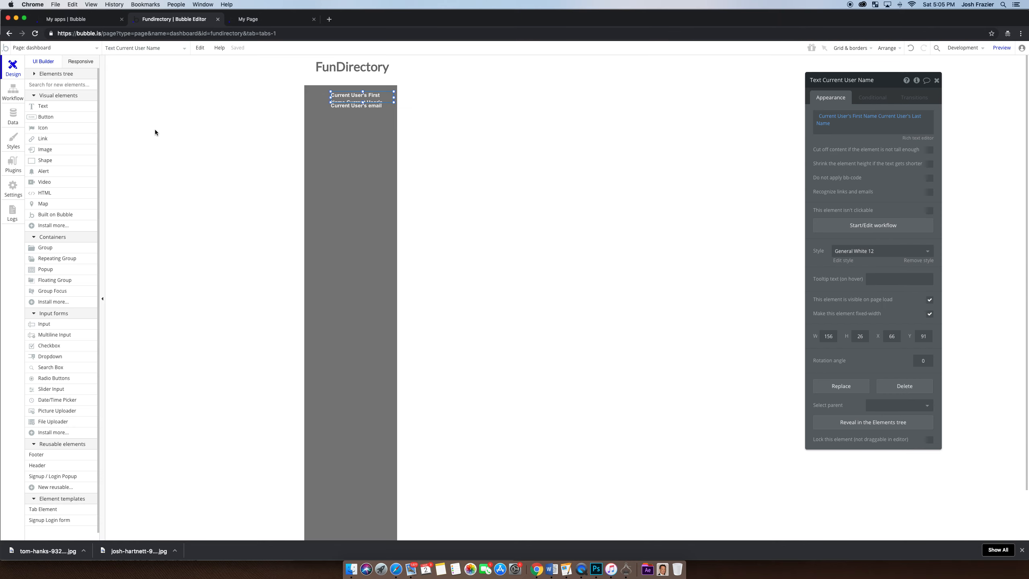
mouse_move(363, 94)
mouse_down()
mouse_move(343, 95)
mouse_move(363, 94)
mouse_up()
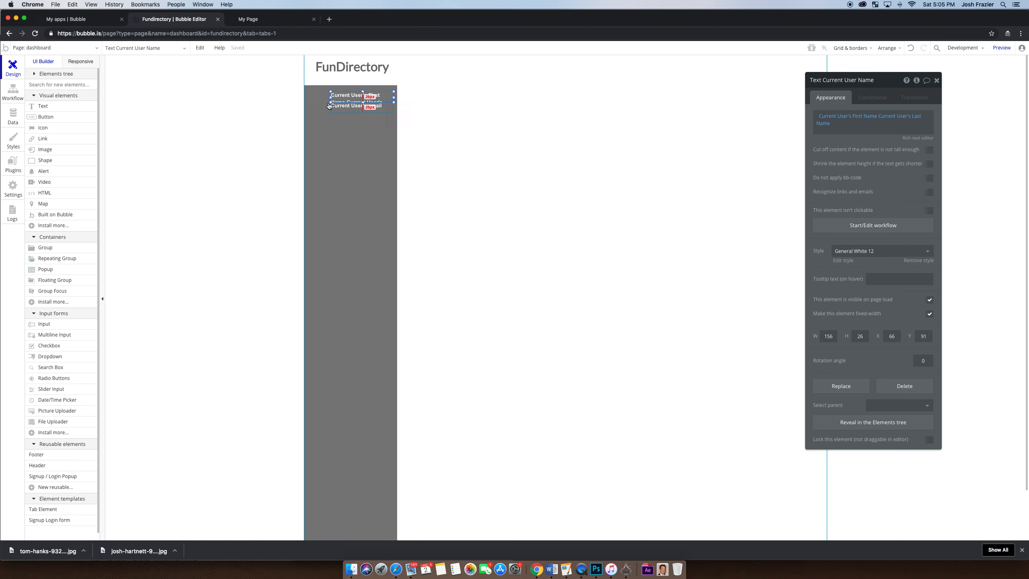